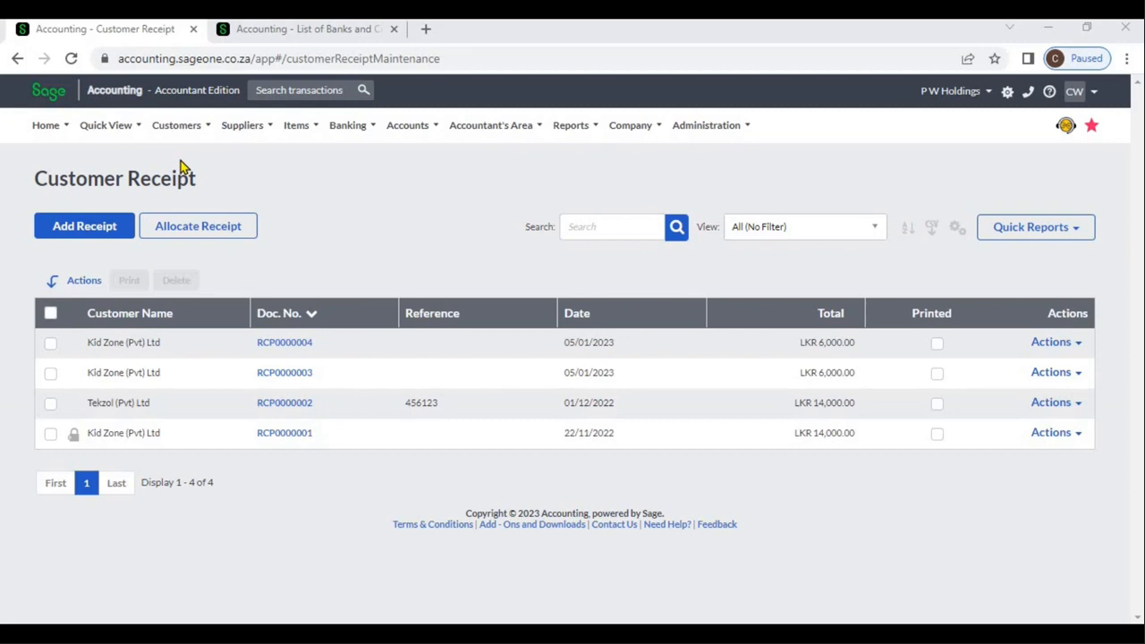
Start a new customer receipt and select Kid Zone (Pvt) Ltd as the customer.
click(185, 133)
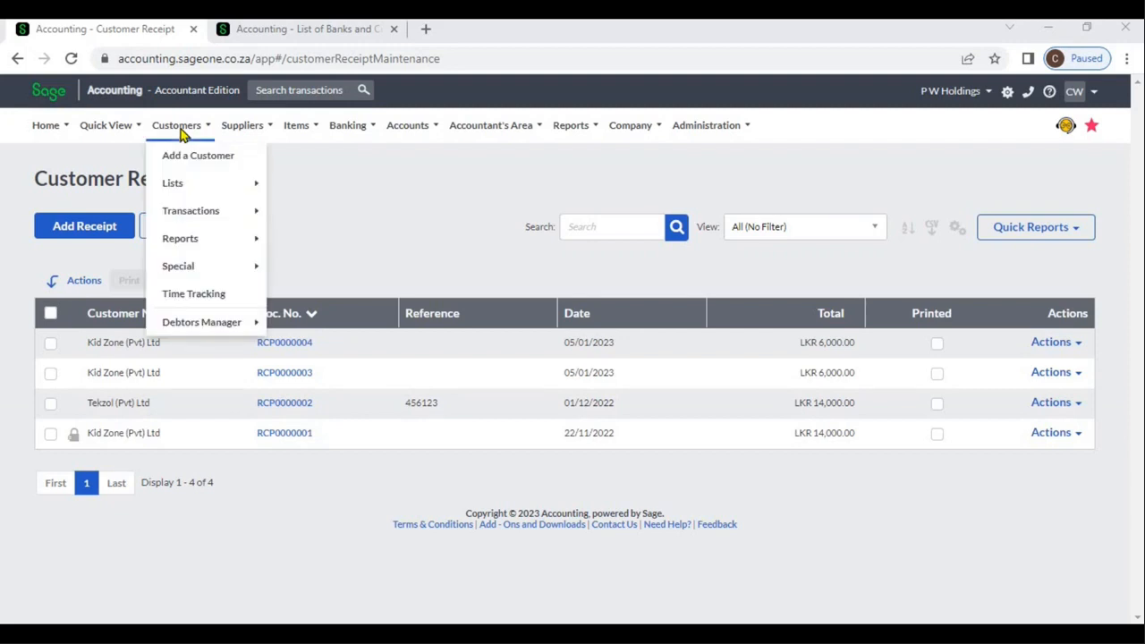
mouse_move(212, 222)
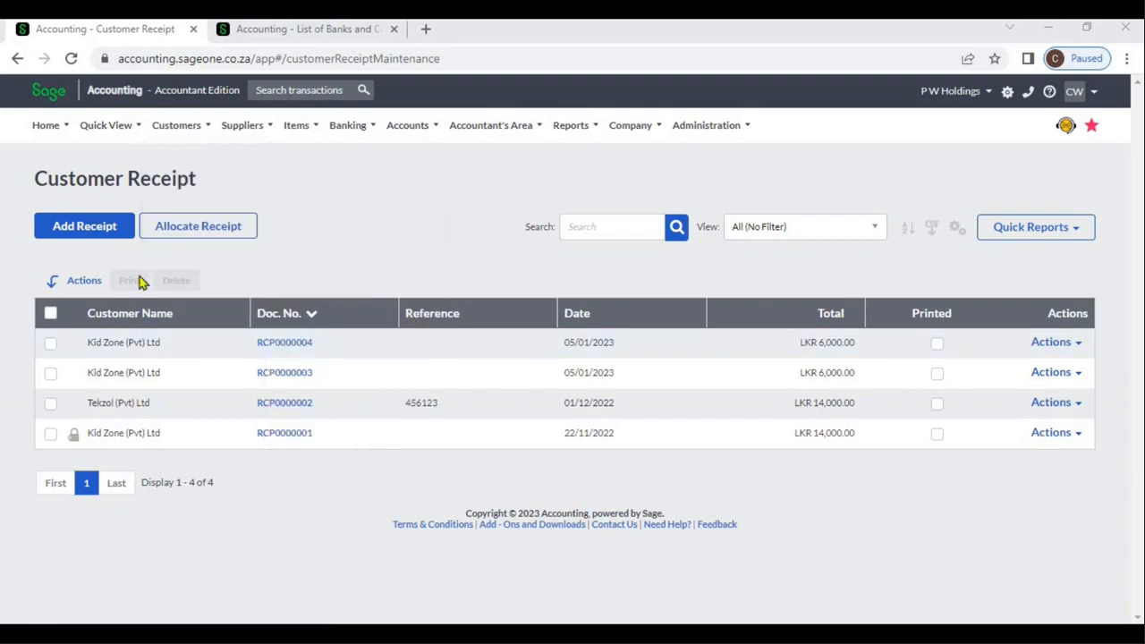
click(90, 229)
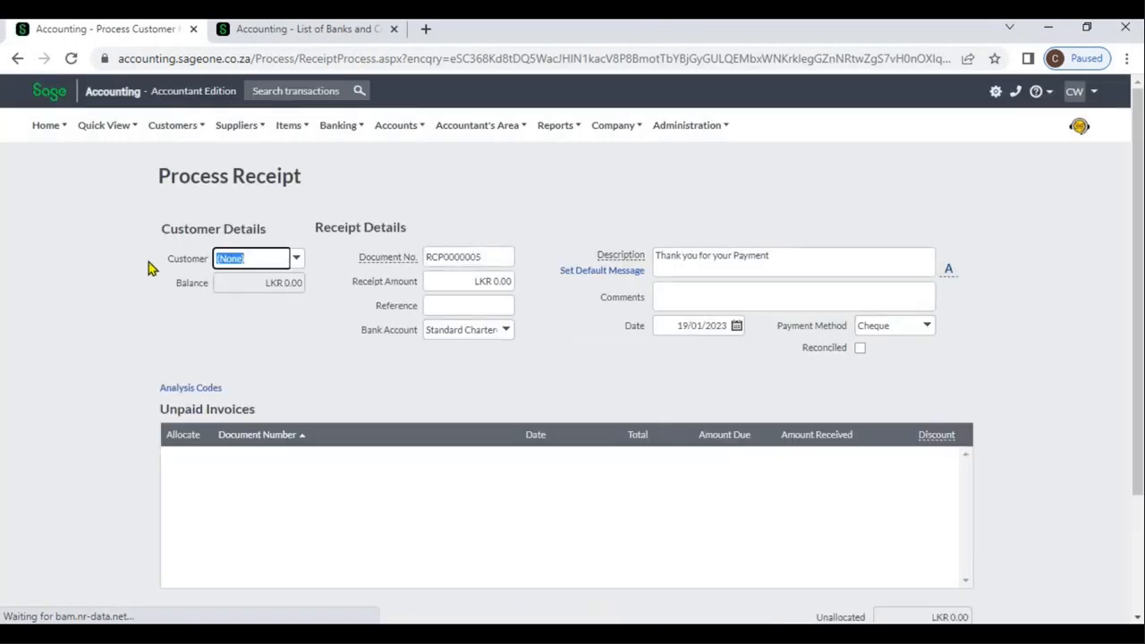
click(298, 260)
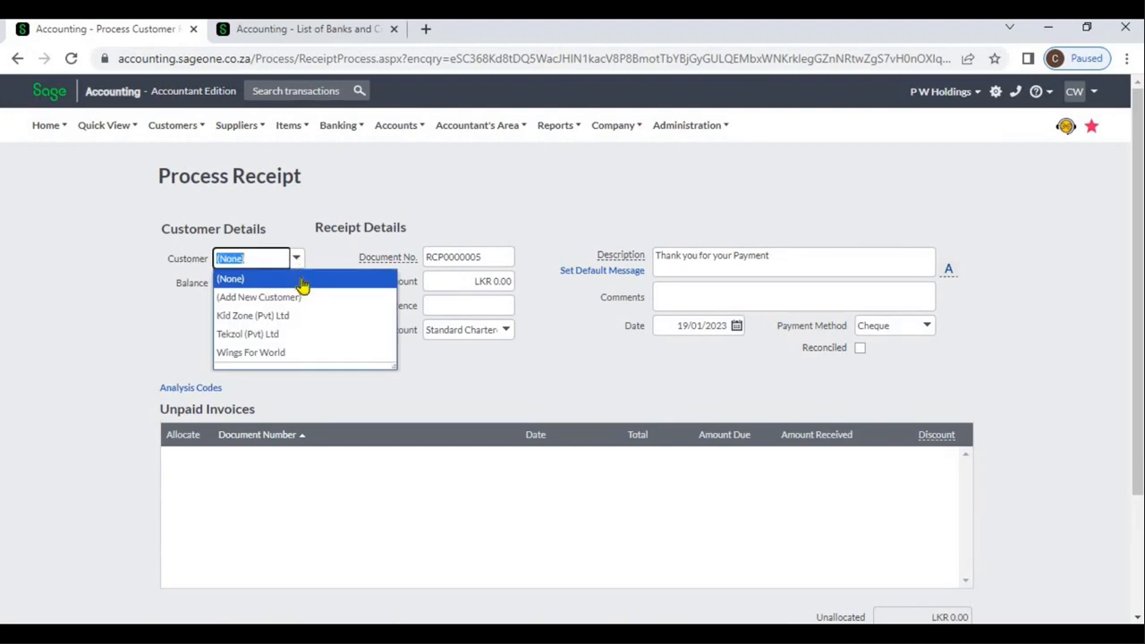
click(307, 319)
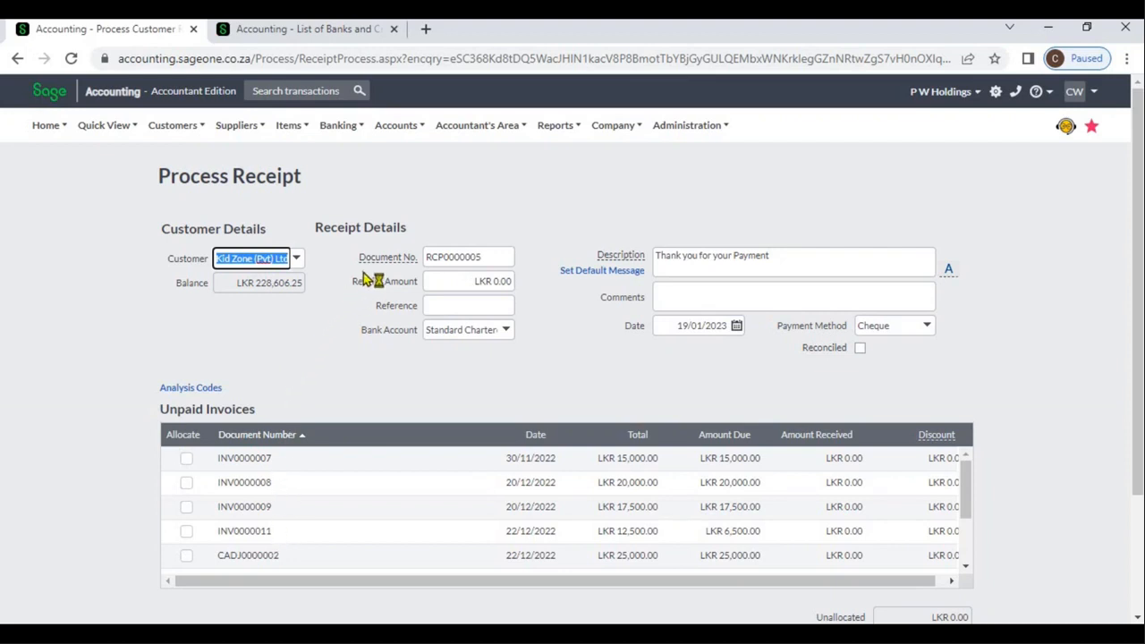
mouse_move(382, 259)
Check the Default setting in the Standard Chartered Bank account record and return to the receipt.
click(289, 39)
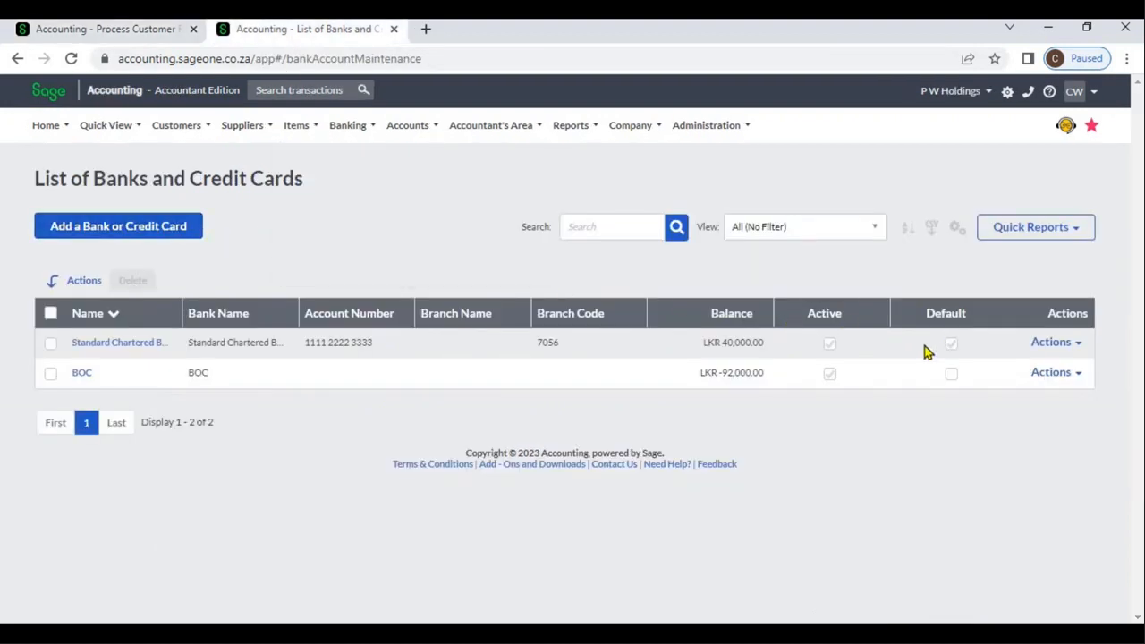
click(101, 345)
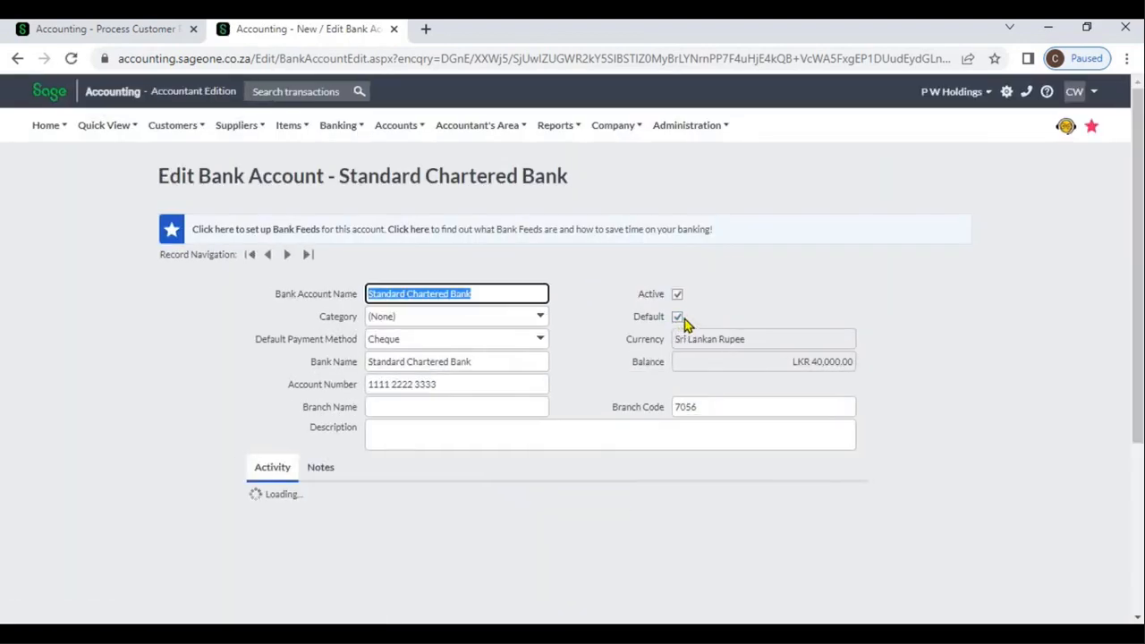
click(123, 33)
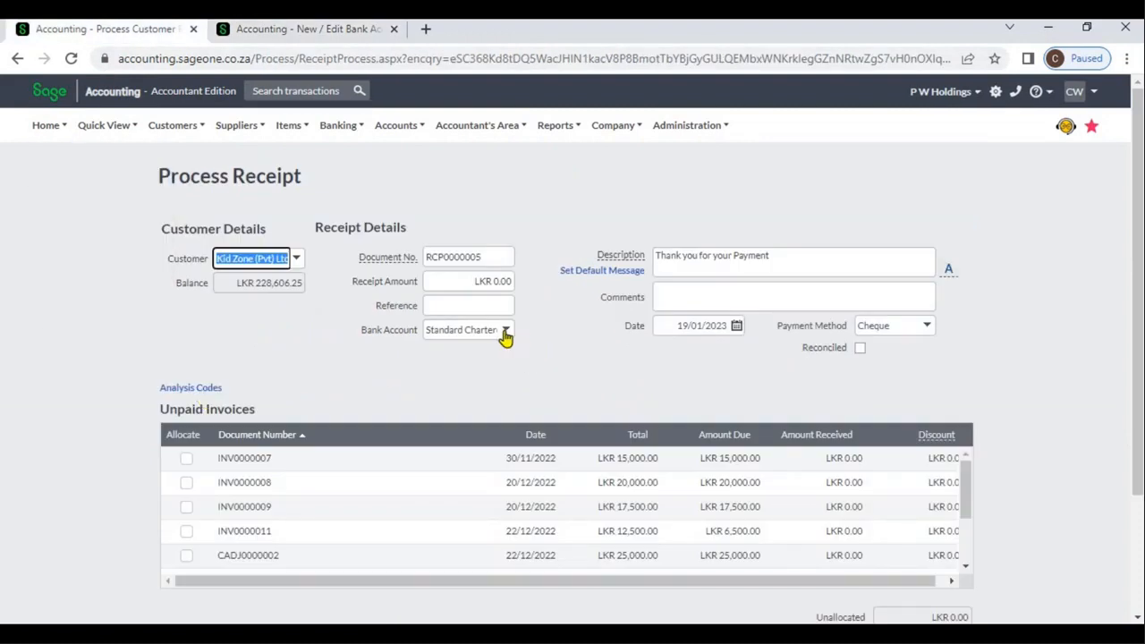
Select Standard Chartered Bank as the receipt's bank account.
click(506, 332)
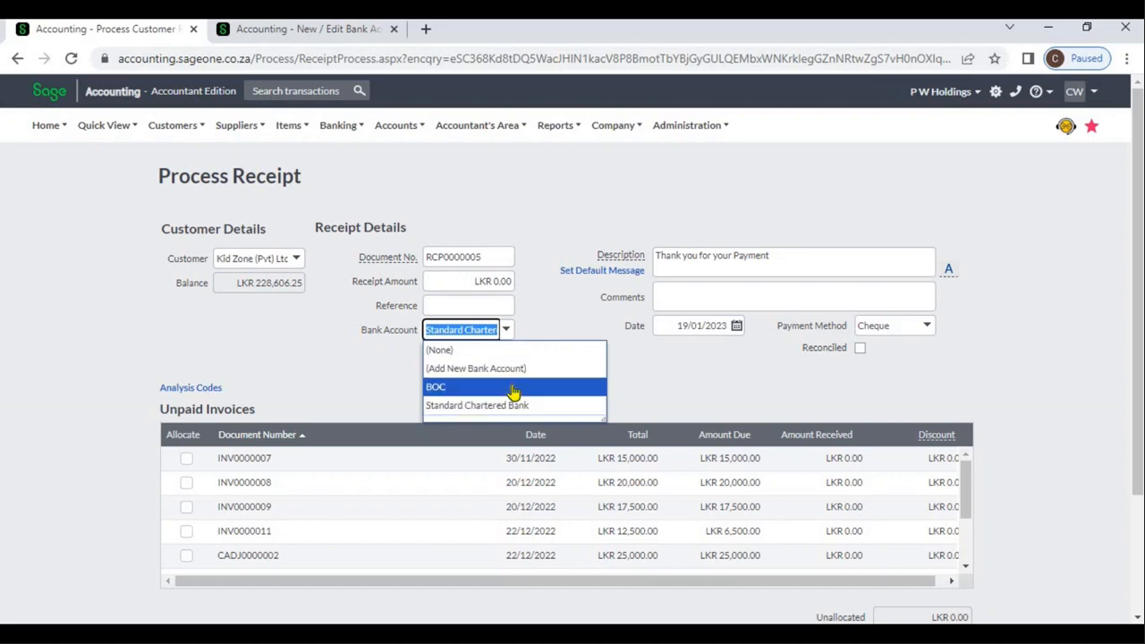
click(299, 29)
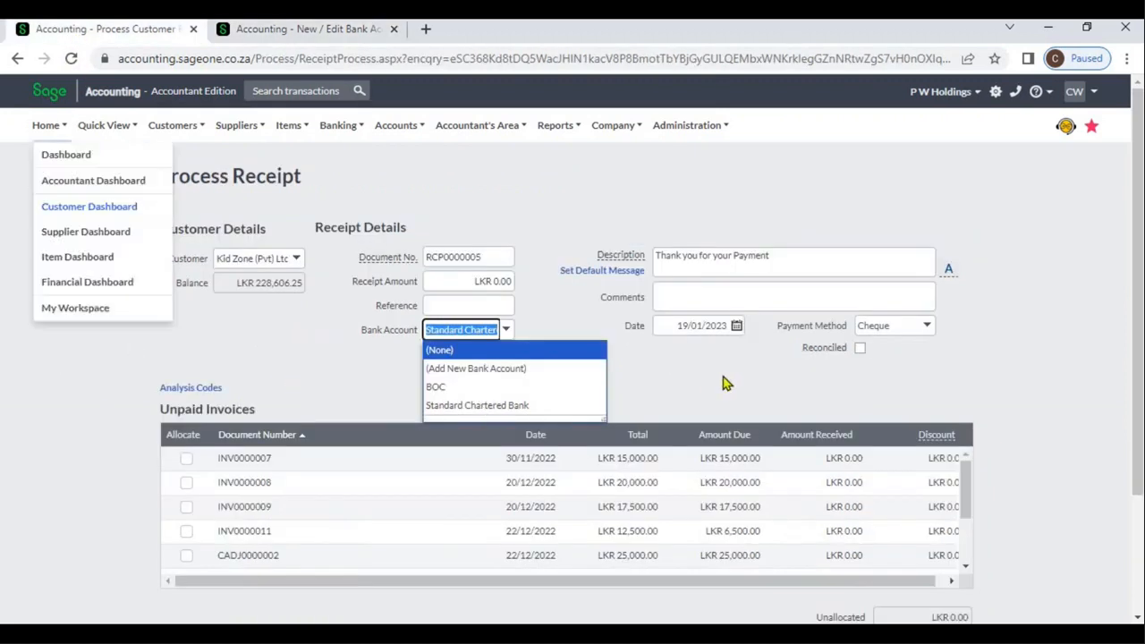
key(Down)
key(Down)
key(Down)
key(Return)
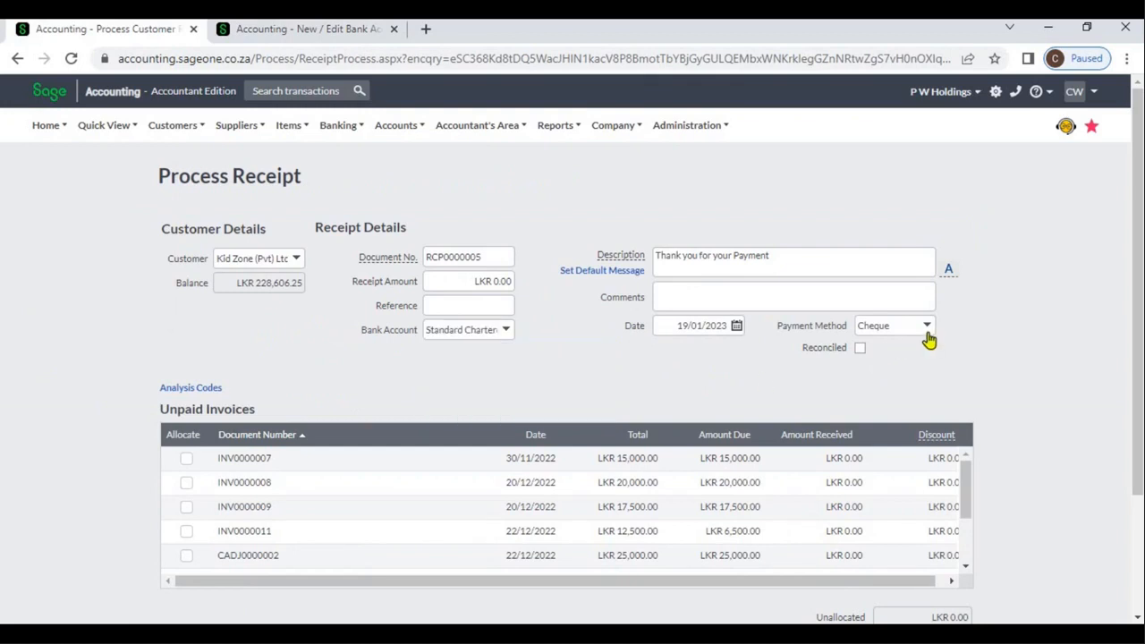
Review the receipt's available payment methods and its reference field without changing either.
click(928, 333)
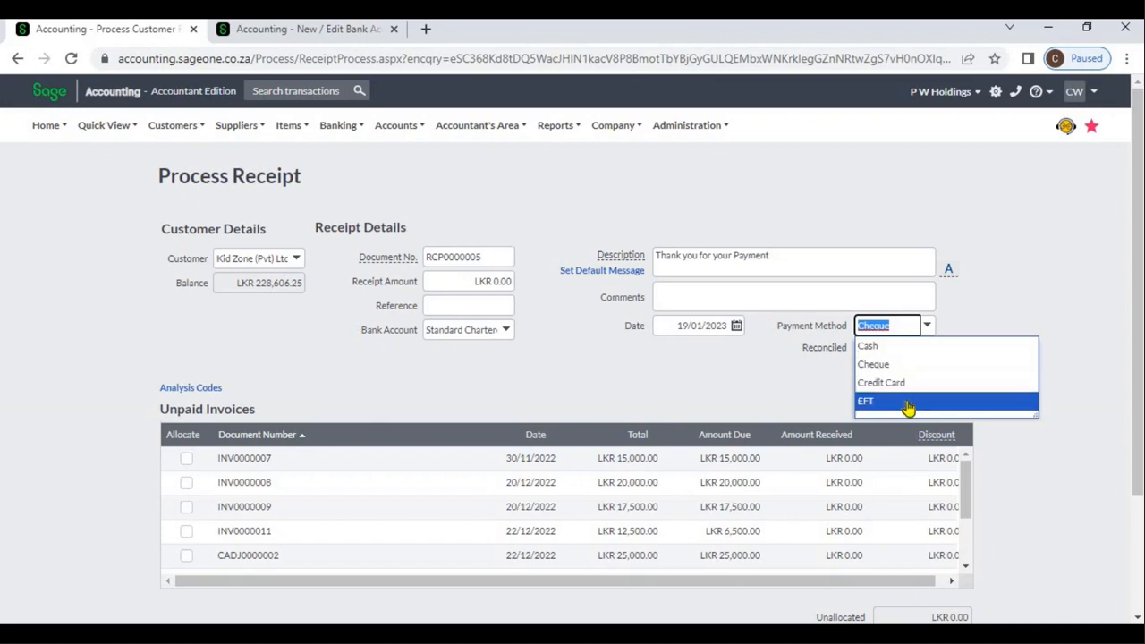
click(759, 400)
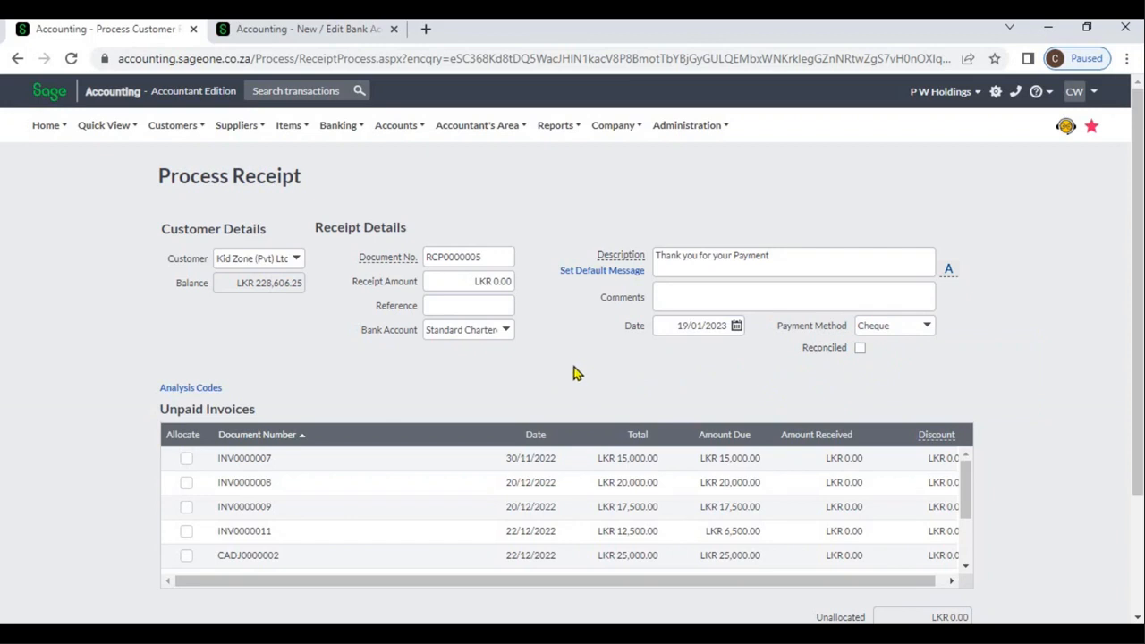
click(495, 307)
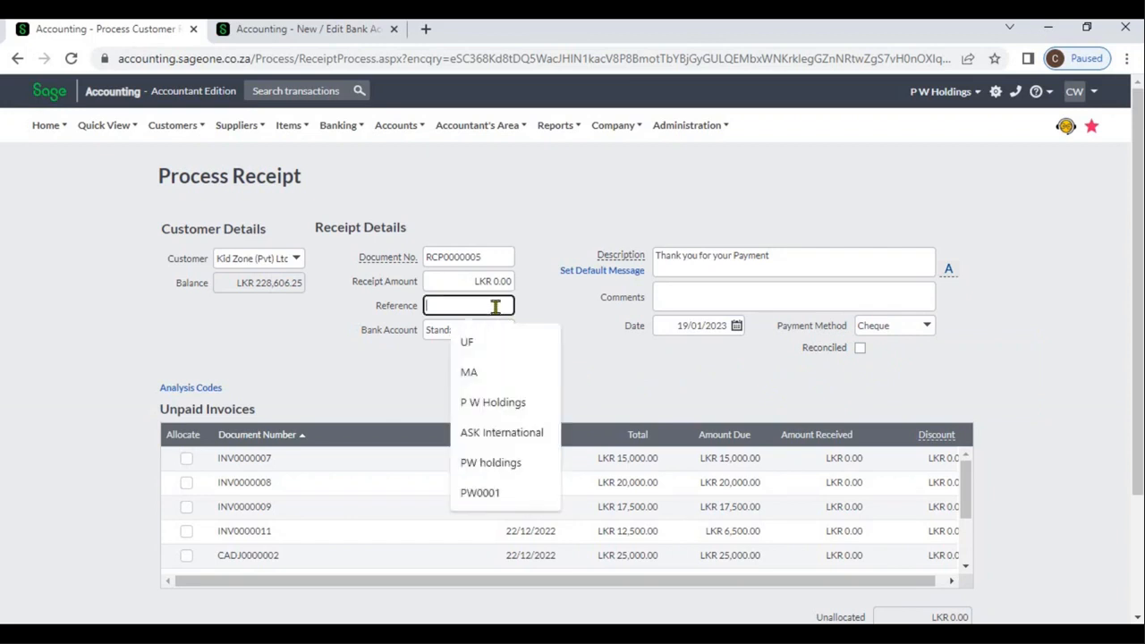
click(524, 311)
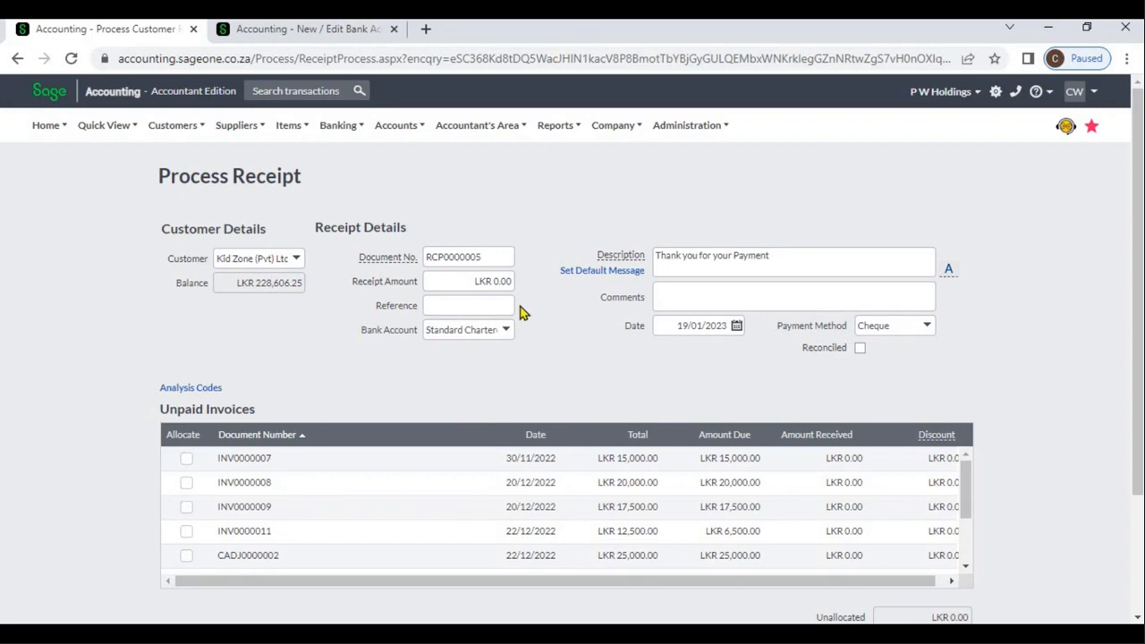
click(928, 327)
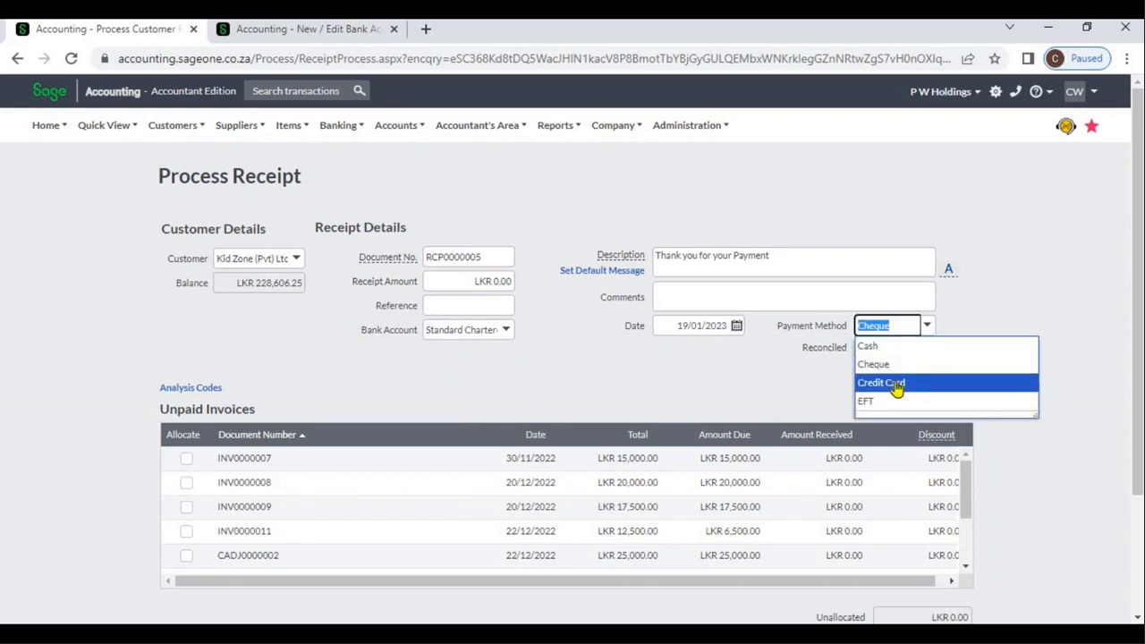
click(568, 337)
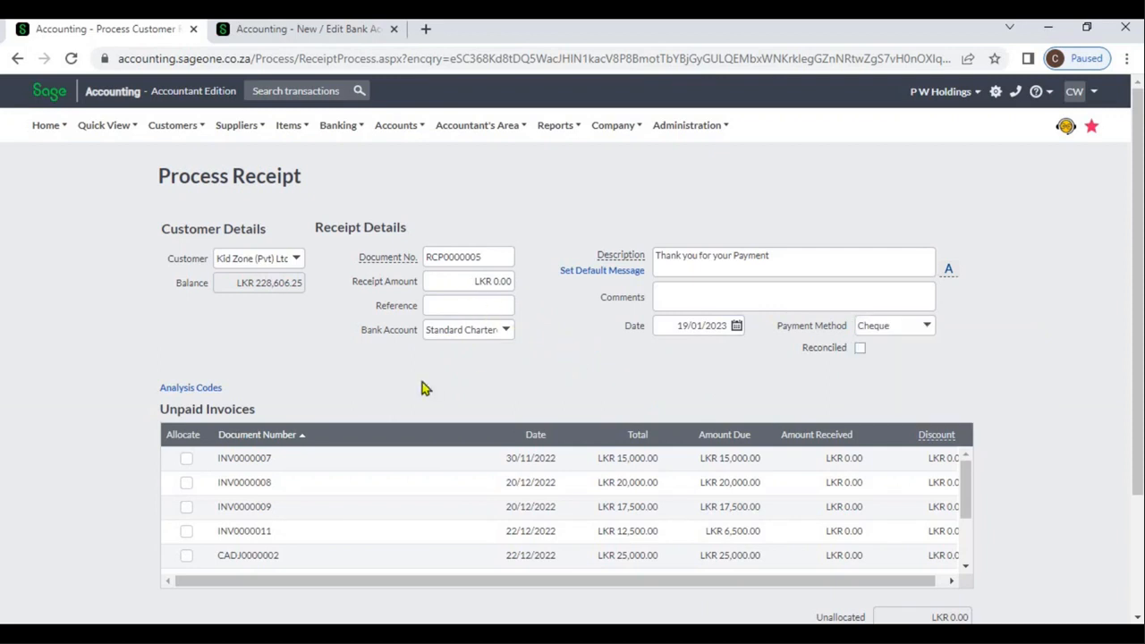
Expand the receipt's analysis codes and review the options for projects and departments.
click(218, 391)
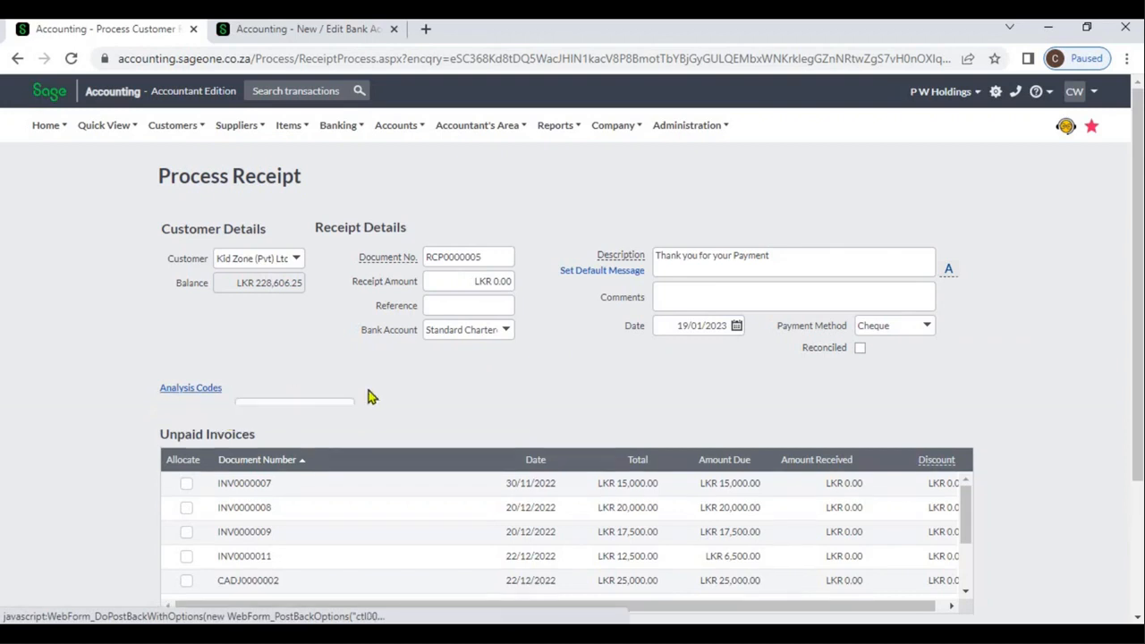
click(346, 417)
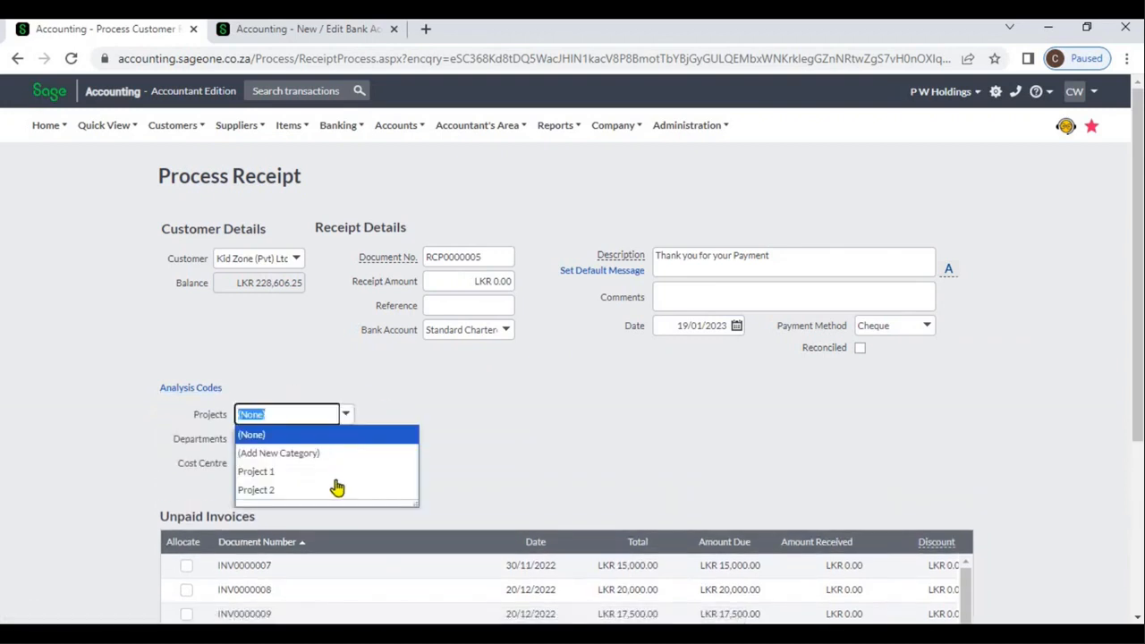
click(360, 440)
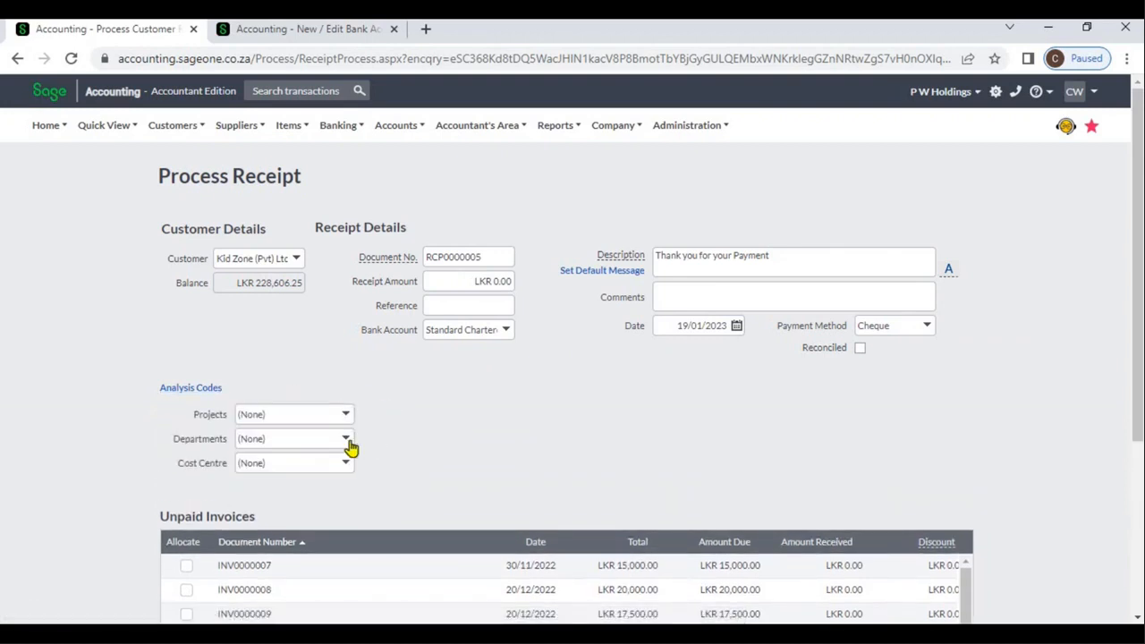
click(347, 441)
click(480, 431)
Allocate the receipt manually to the first four unpaid invoices.
scroll(481, 431, down, 1)
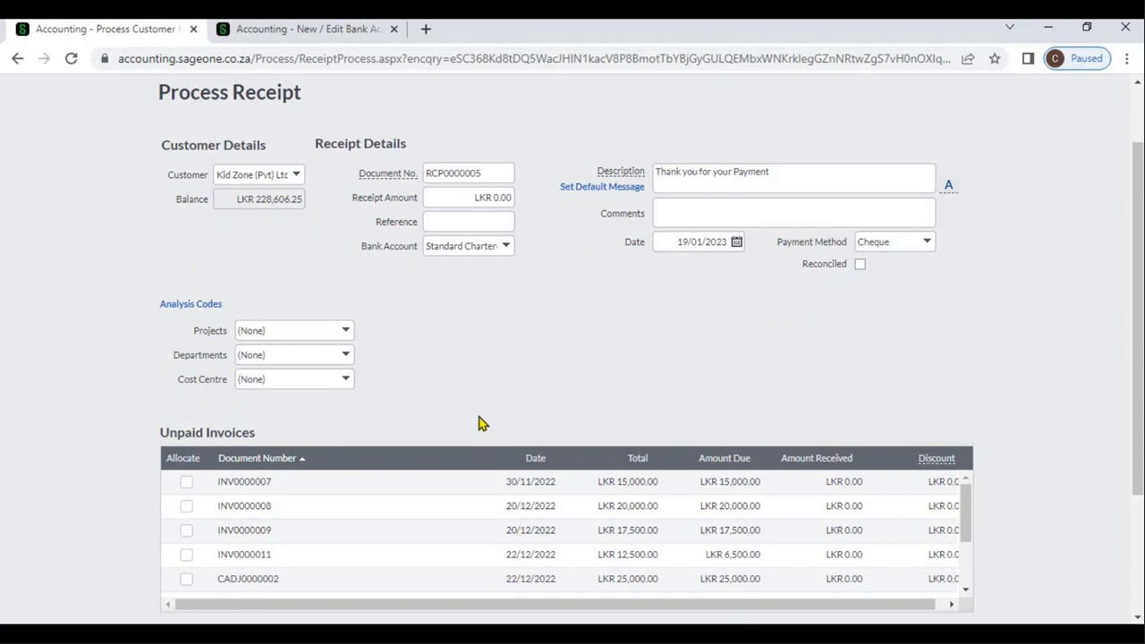
scroll(479, 426, down, 2)
scroll(477, 424, up, 2)
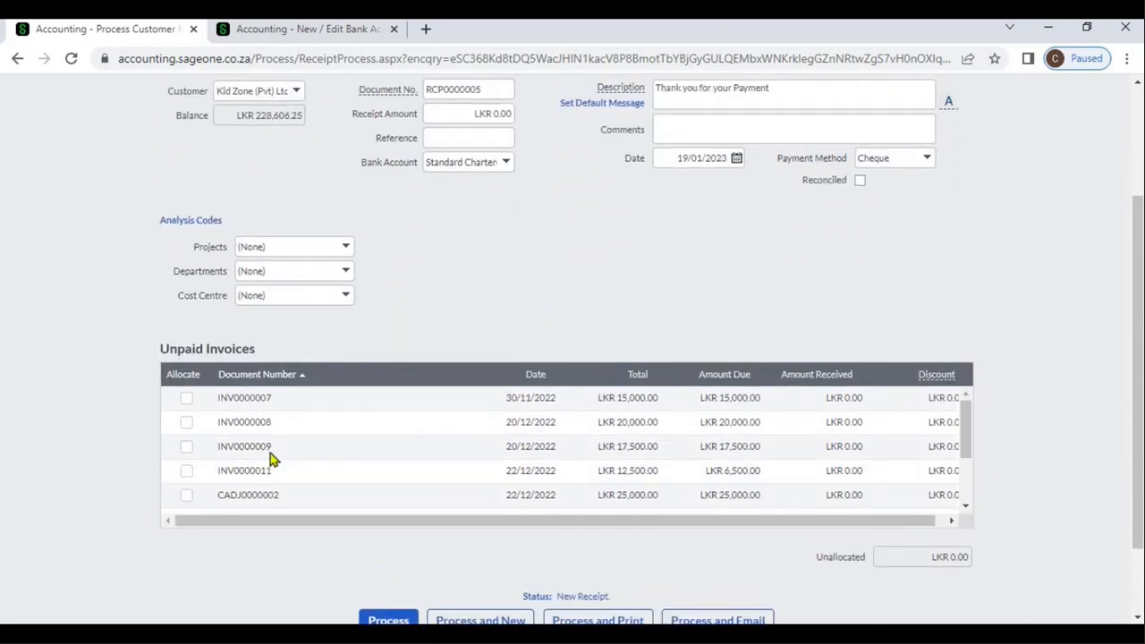
click(186, 399)
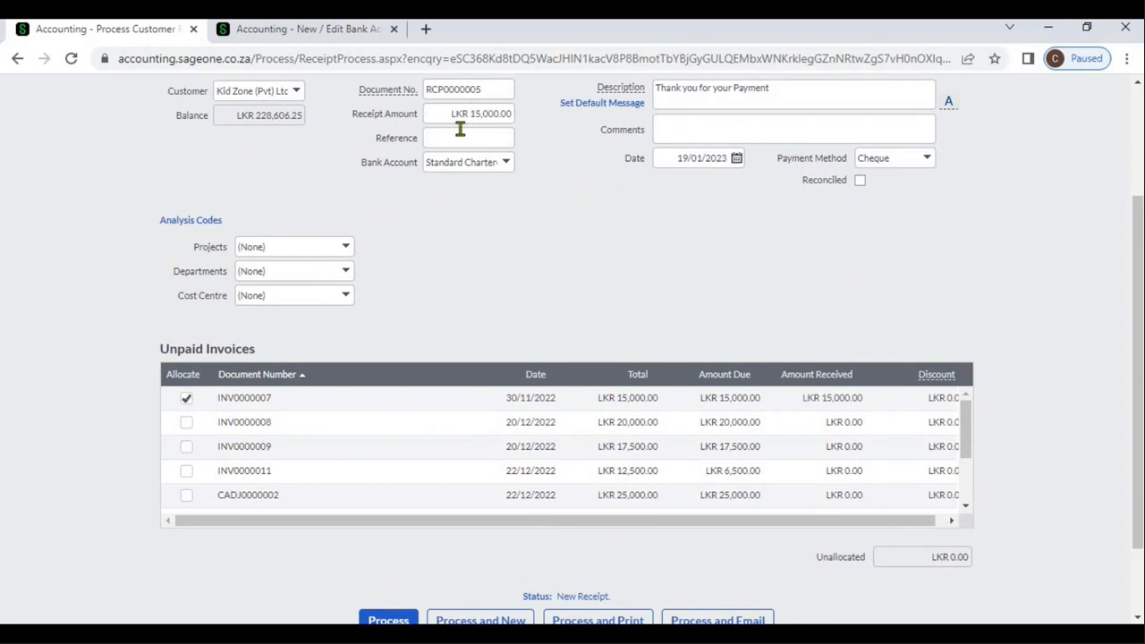
click(186, 422)
click(187, 448)
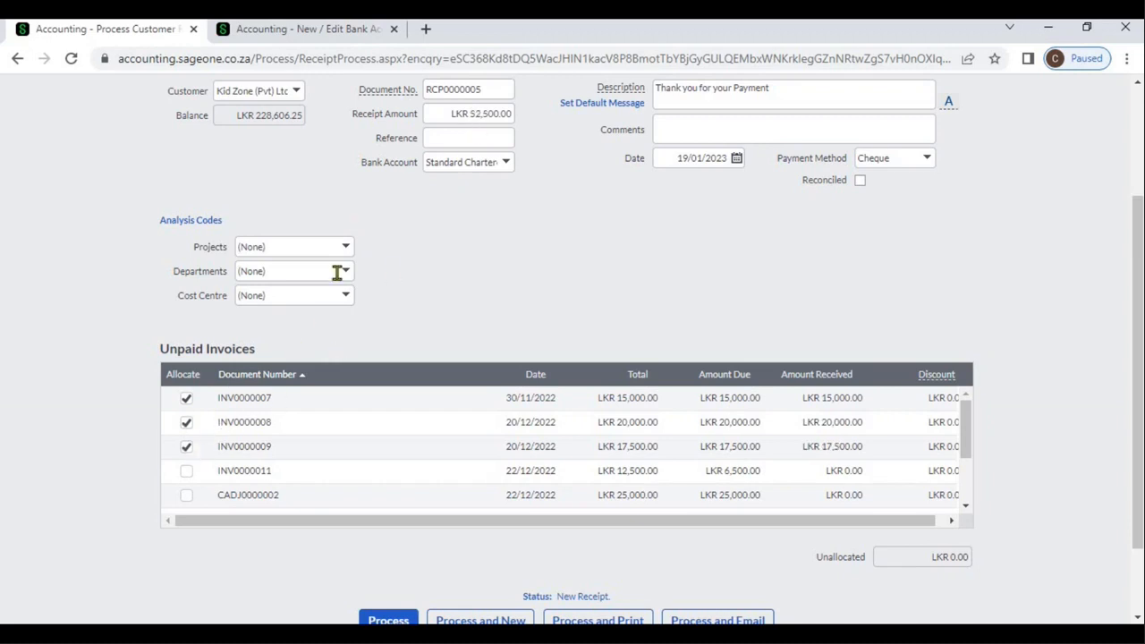
click(187, 474)
Clear the allocations from the first four unpaid invoices.
click(187, 400)
click(188, 422)
click(187, 447)
click(187, 472)
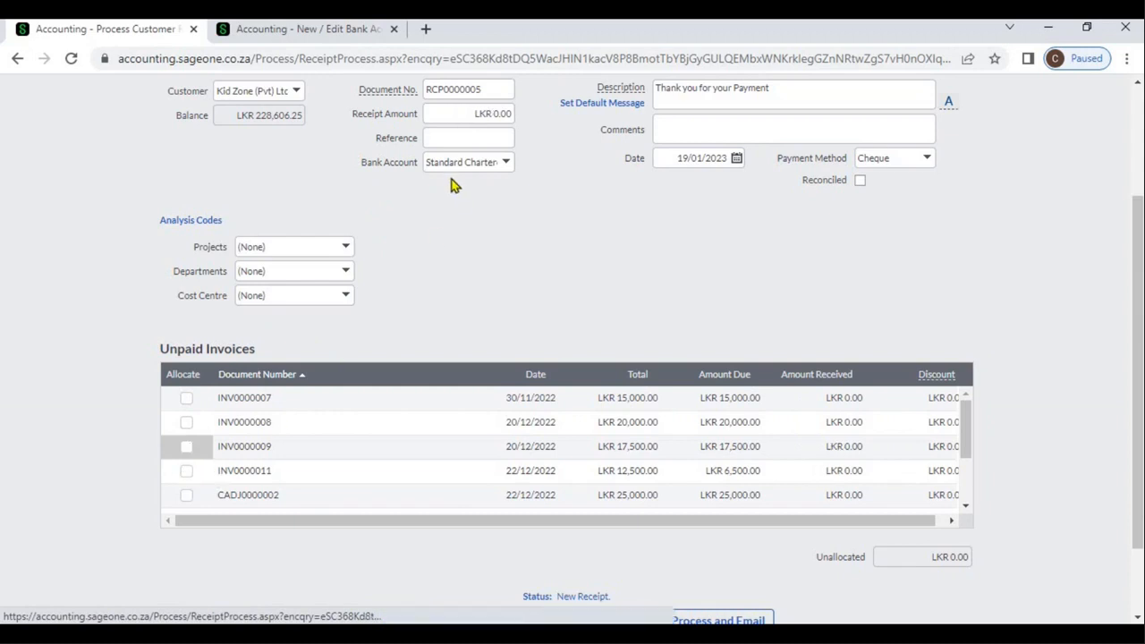
Set the receipt amount to LKR 30,000.00.
click(464, 120)
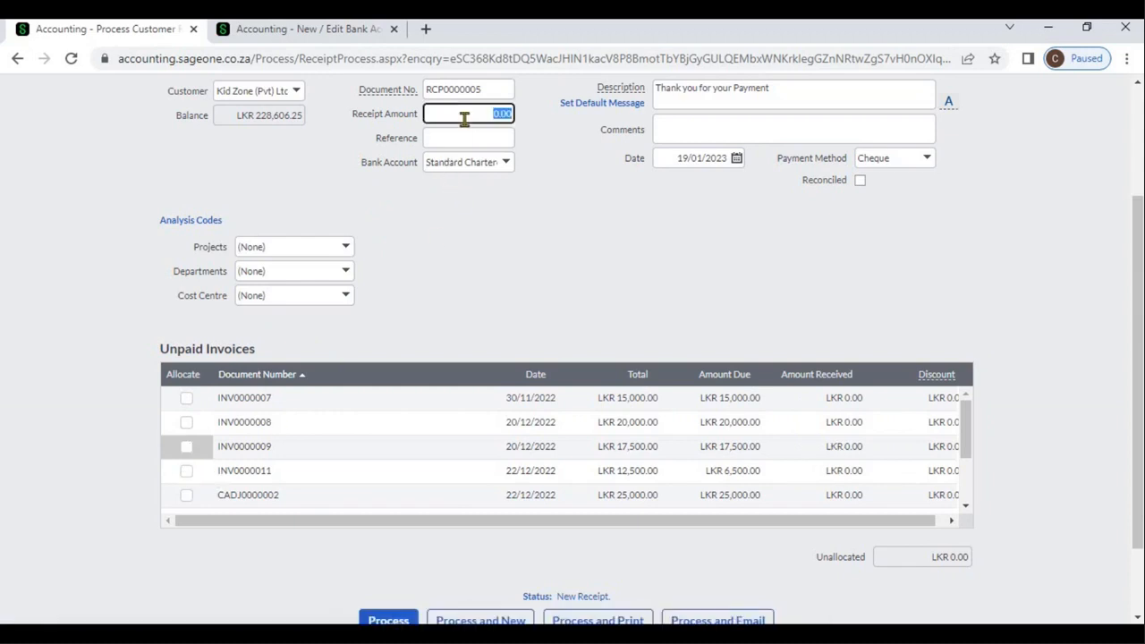
text(30,00)
click(488, 192)
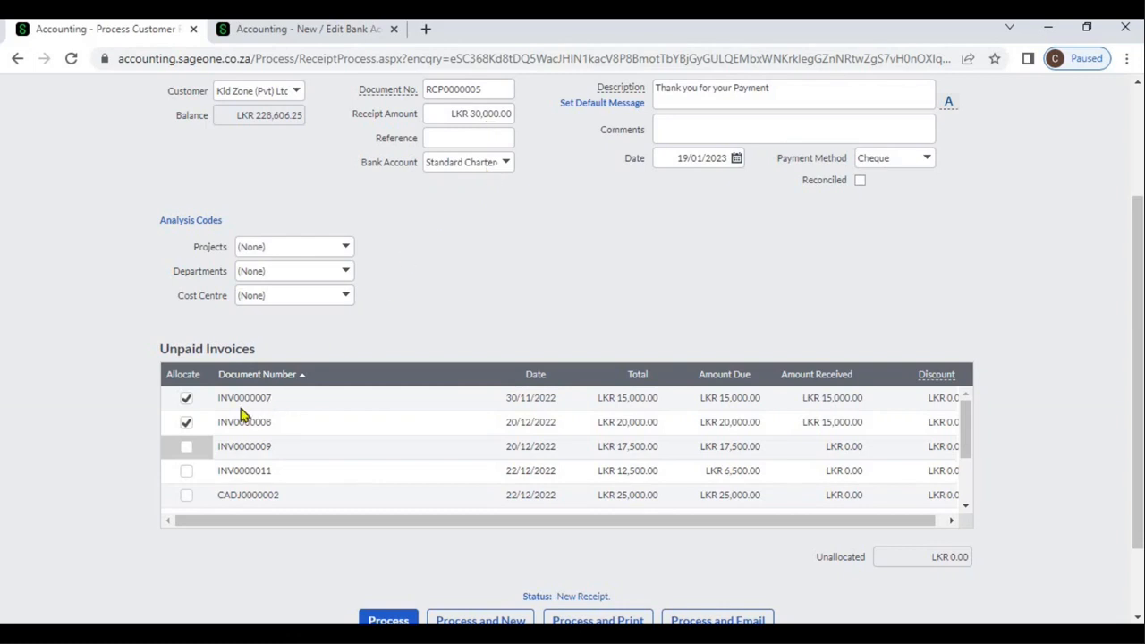
Open the Kid Zone (Pvt) Ltd customer record from the customer list and examine the Auto Allocate Receipts to Oldest Invoice option.
click(291, 30)
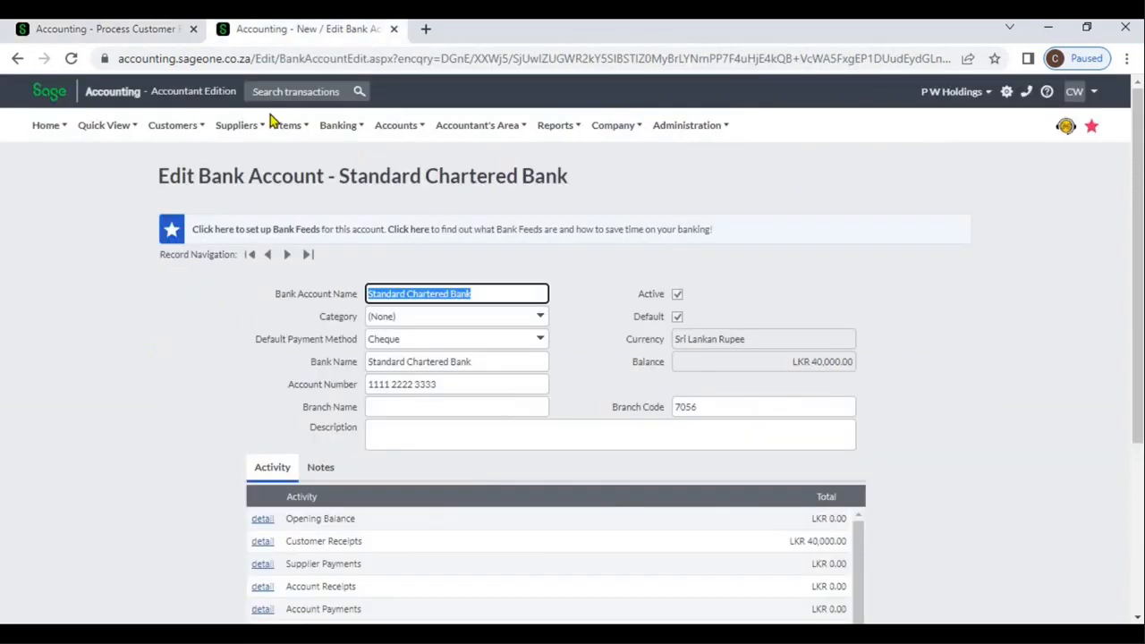
mouse_move(174, 133)
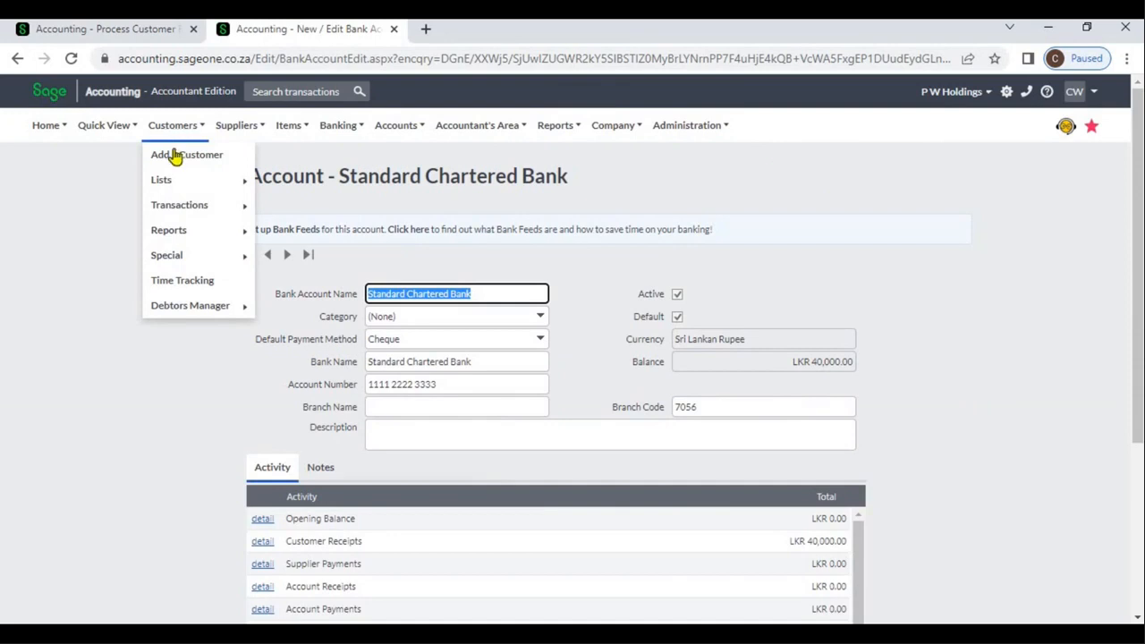
mouse_move(215, 180)
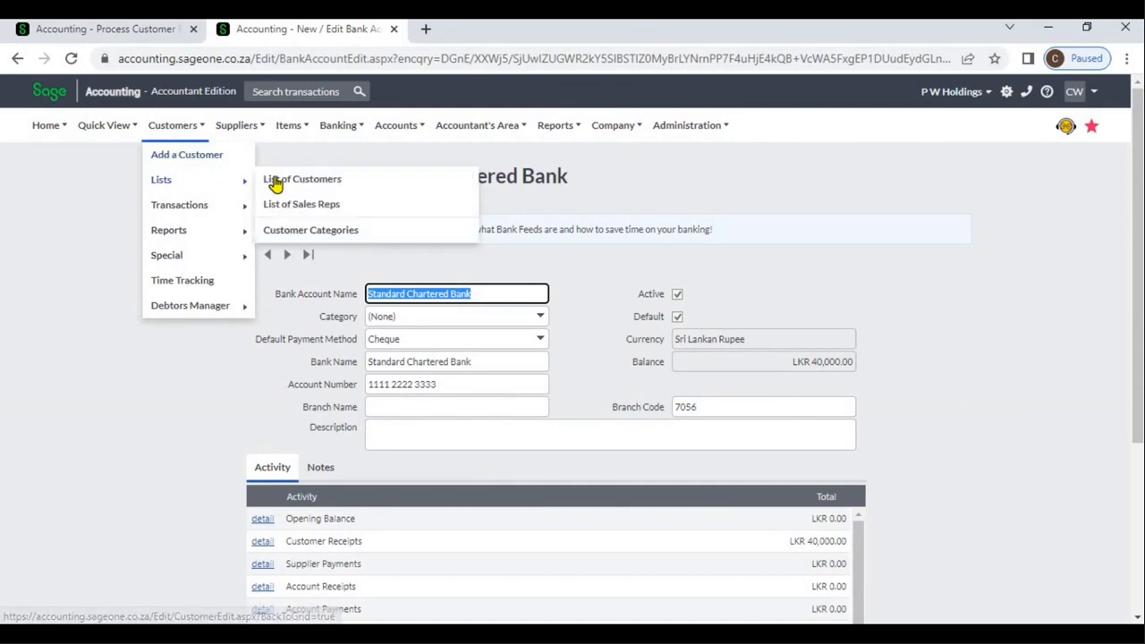
click(273, 180)
click(124, 29)
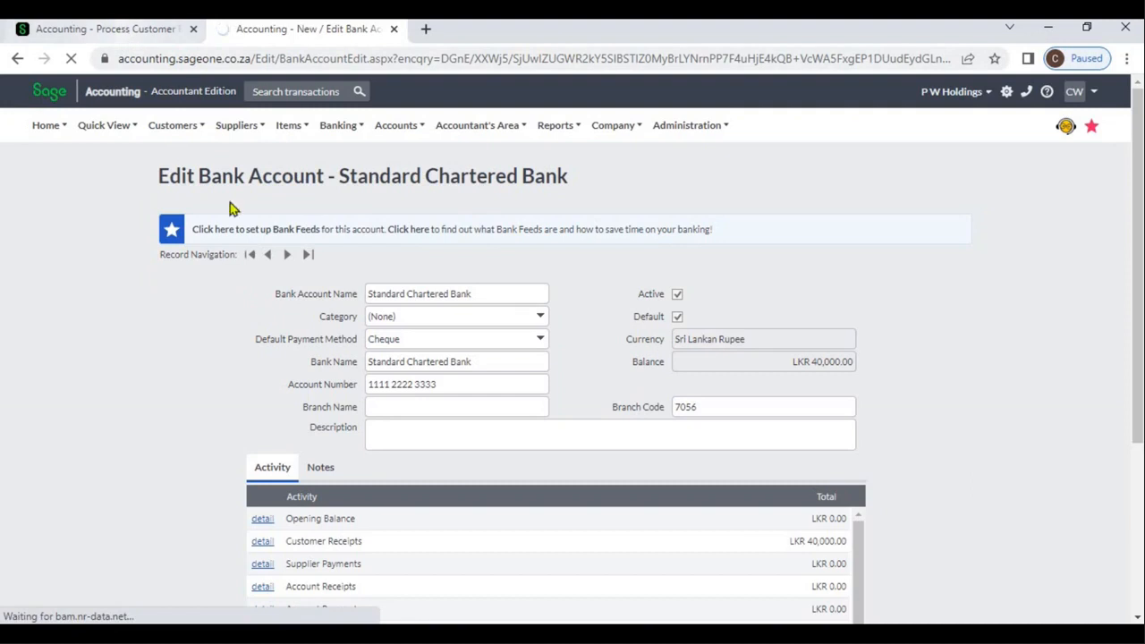
scroll(259, 170, up, 1)
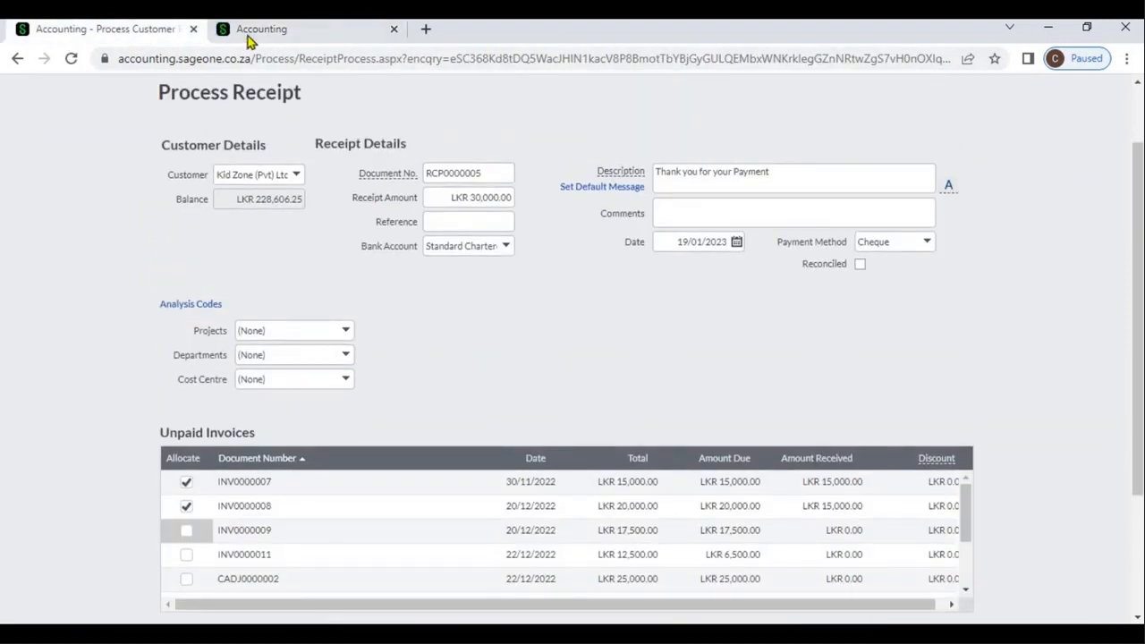
click(255, 30)
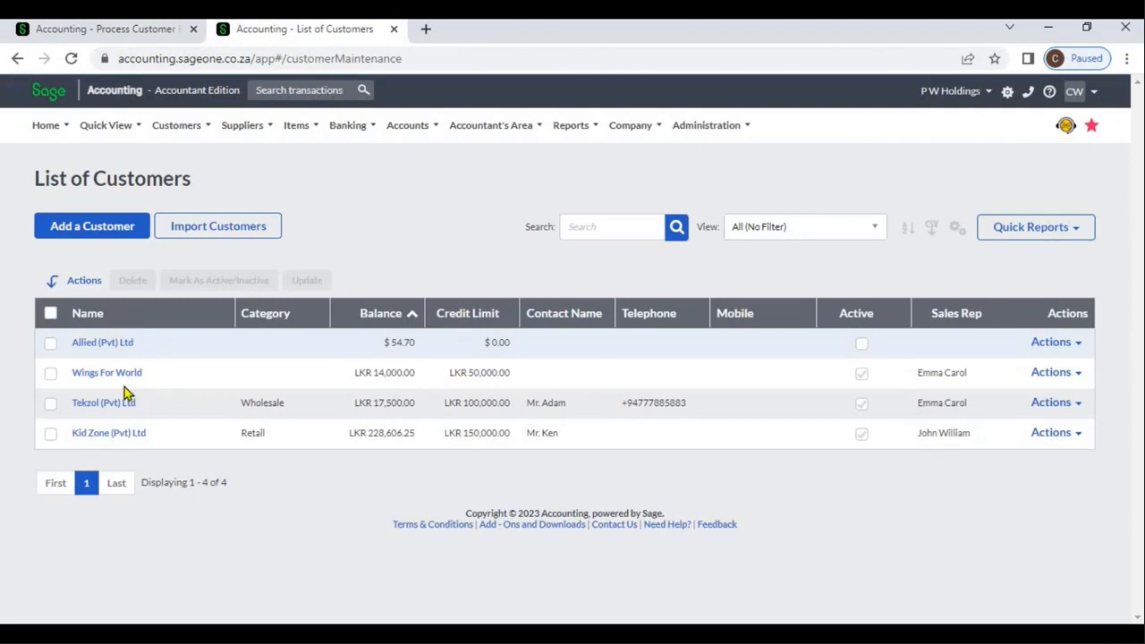
click(119, 435)
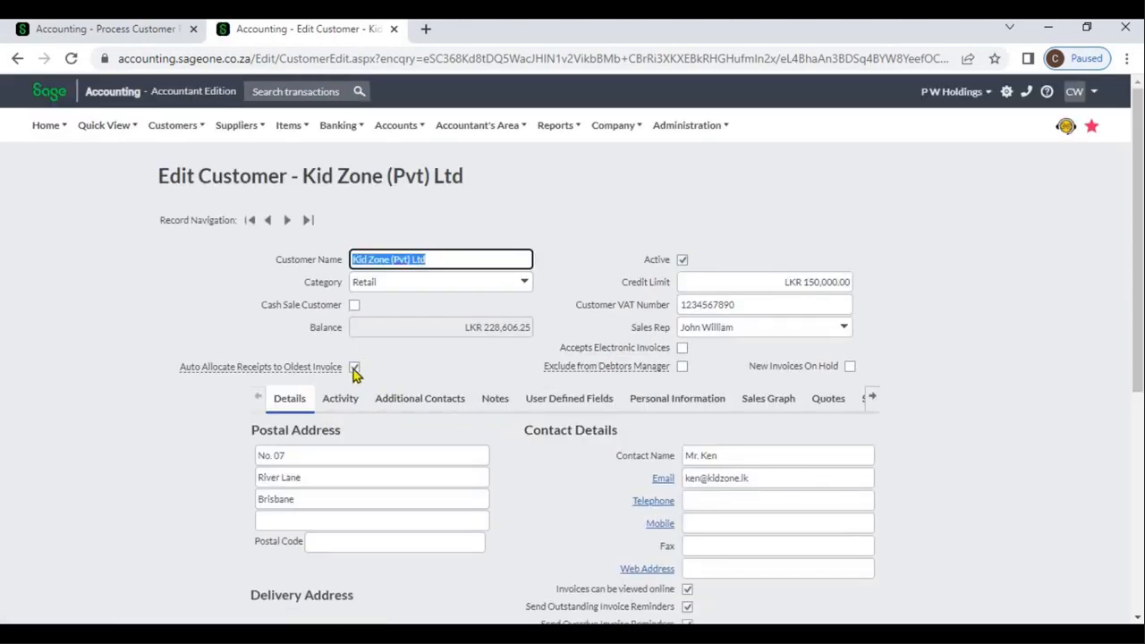
mouse_move(336, 367)
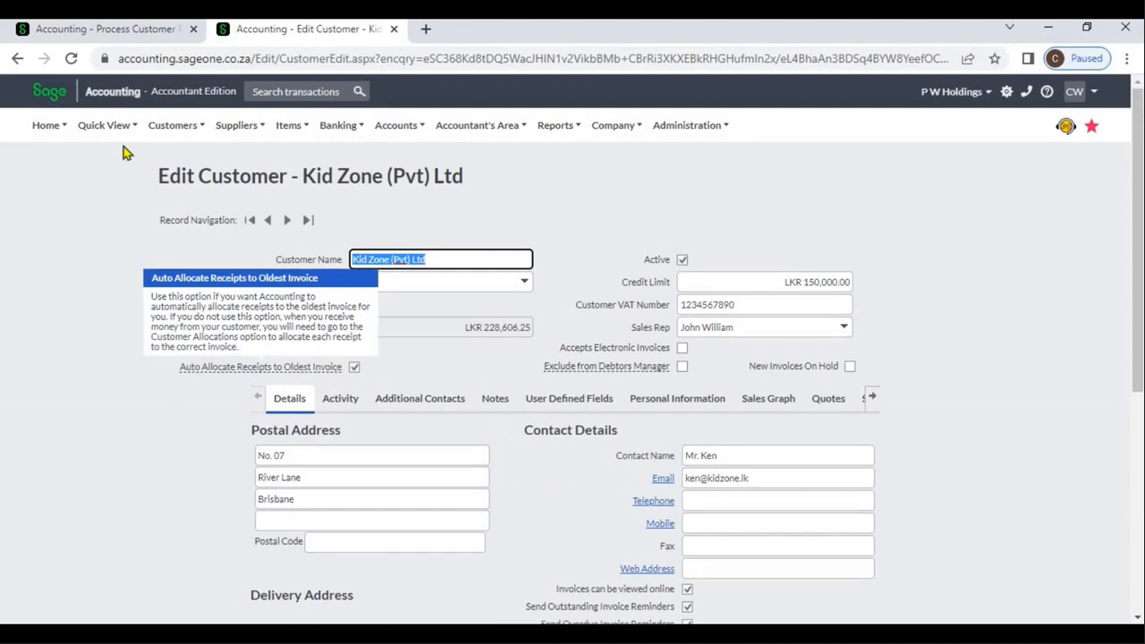
Return to the Kid Zone (Pvt) Ltd receipt and set the receipt amount to LKR 40,000.00.
click(102, 34)
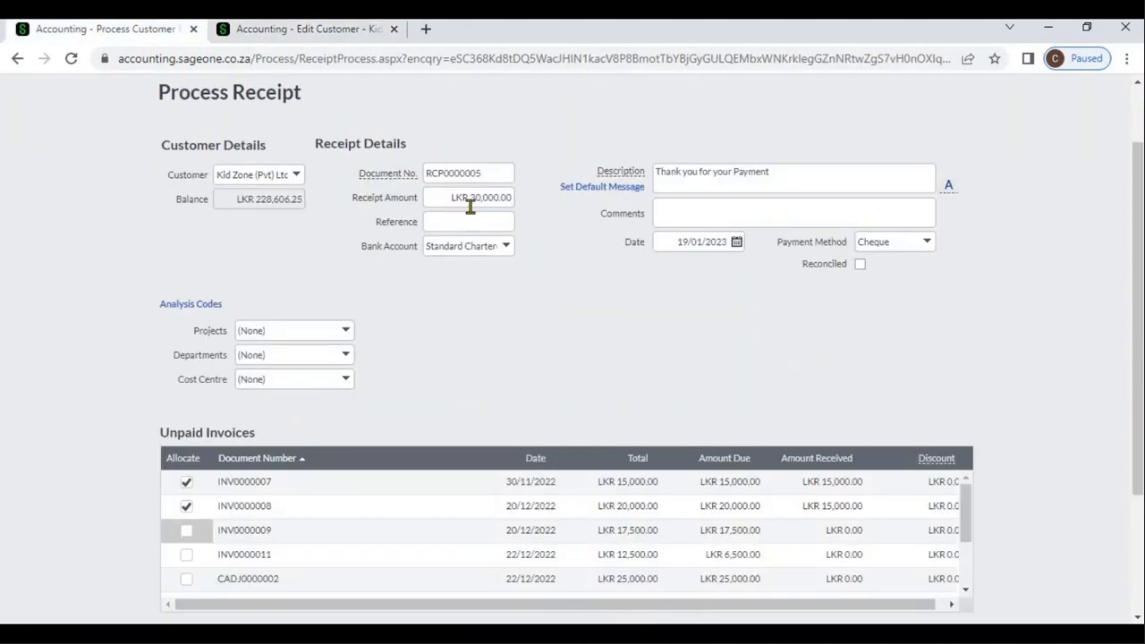
click(468, 197)
key(BackSpace)
text(40,00)
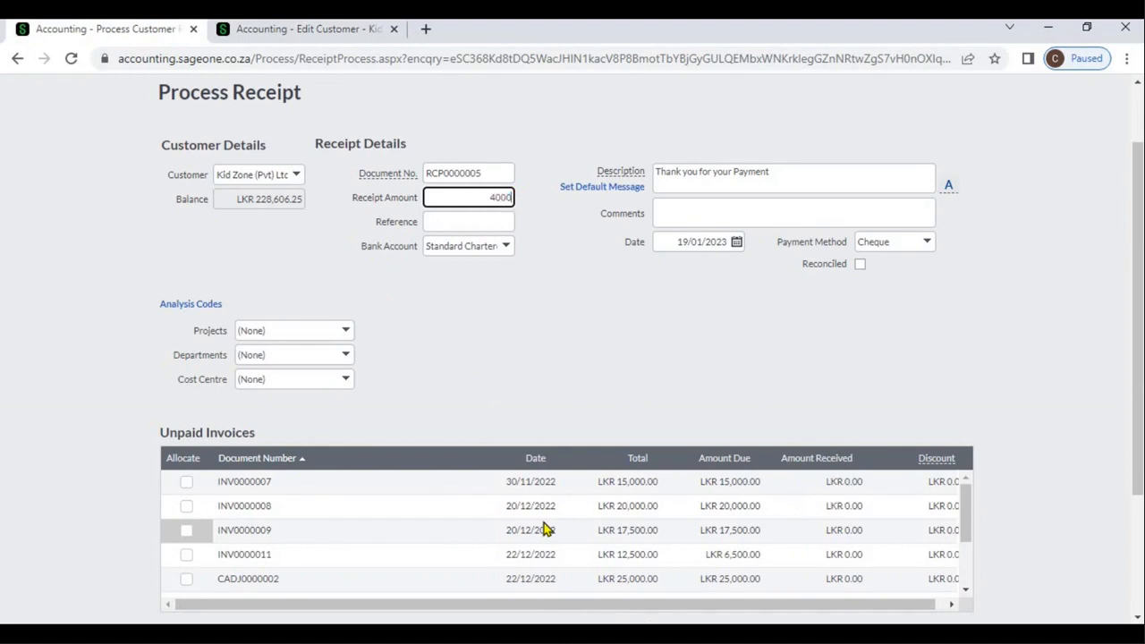
text(0)
key(Tab)
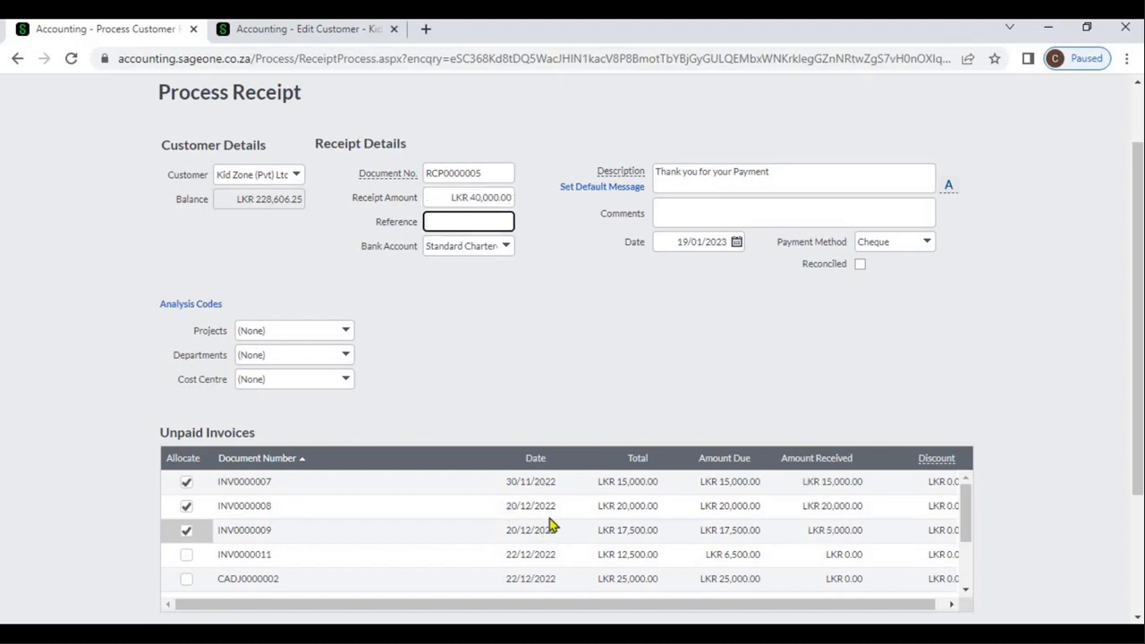
Set the amount received to LKR 10,000.00 for each of the first four unpaid invoices.
scroll(547, 526, down, 1)
scroll(546, 526, up, 2)
click(806, 481)
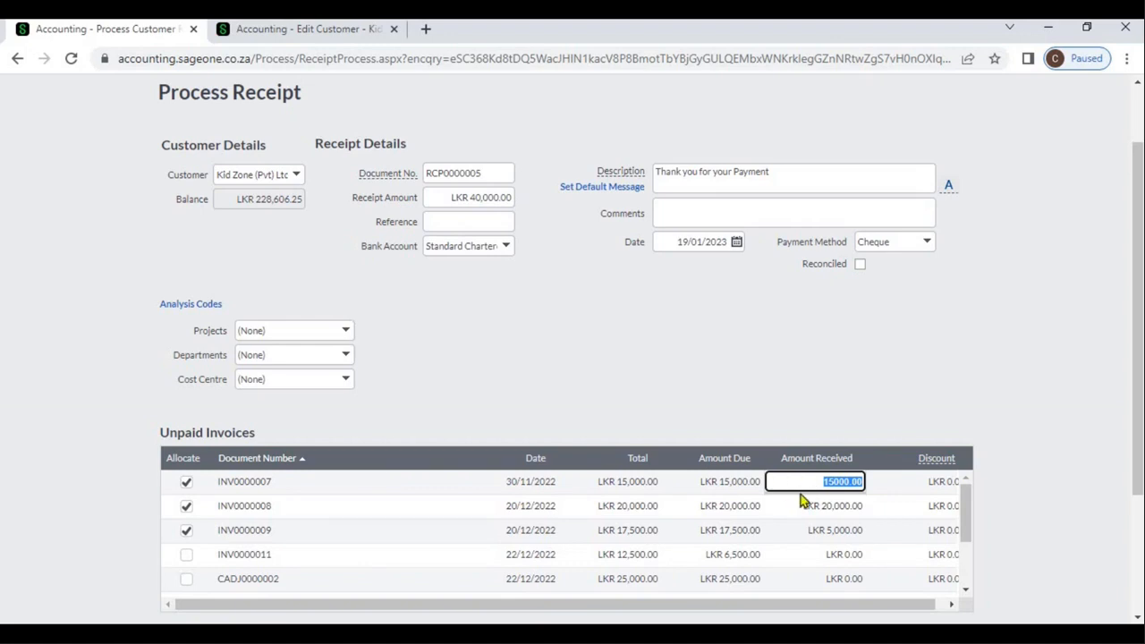
text(10,000)
click(809, 501)
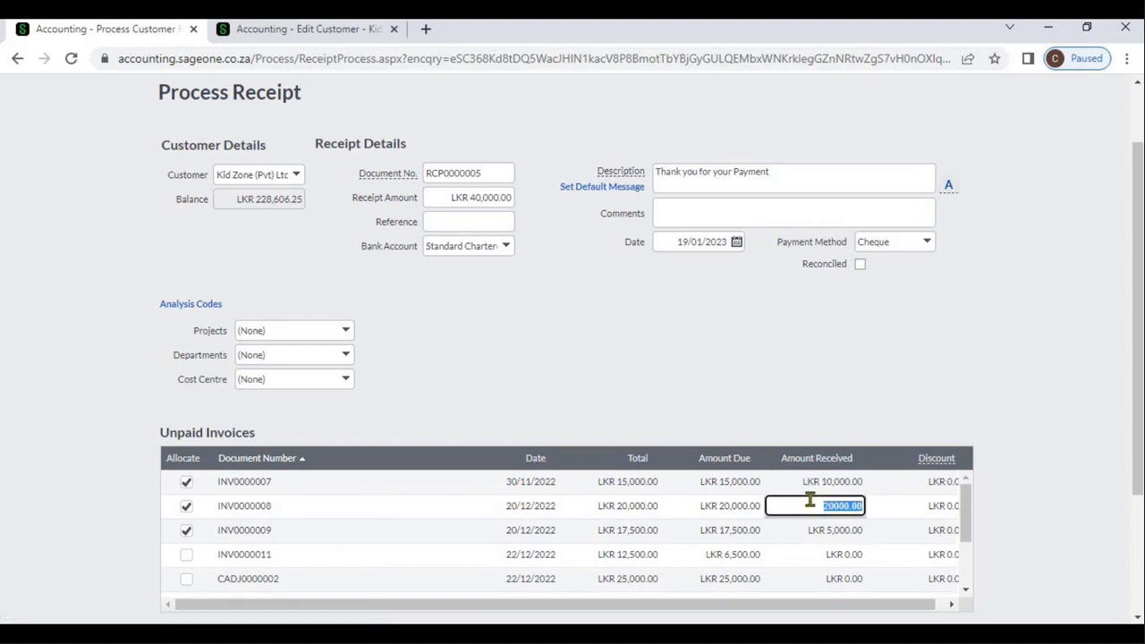
text(10000)
click(833, 532)
text(1000)
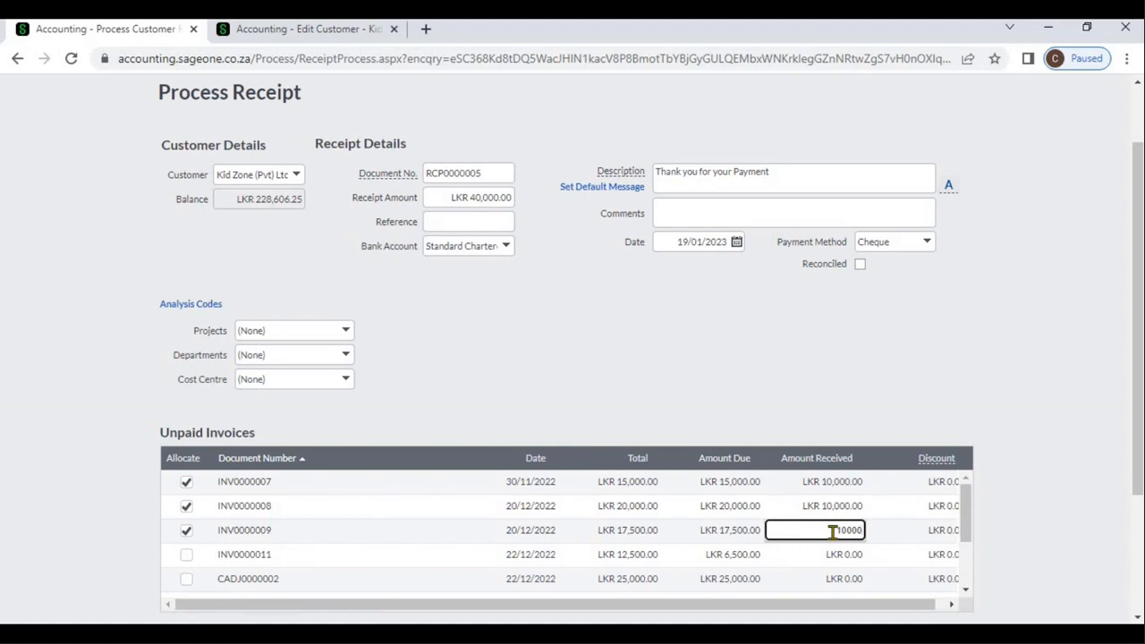
click(838, 411)
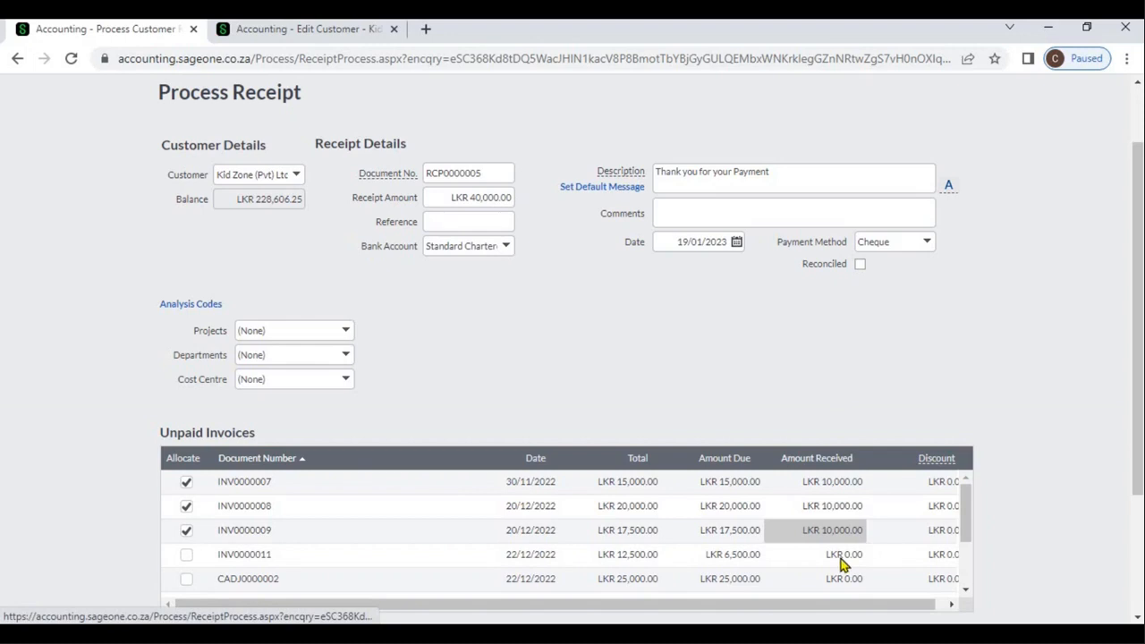
click(841, 558)
text(10,000)
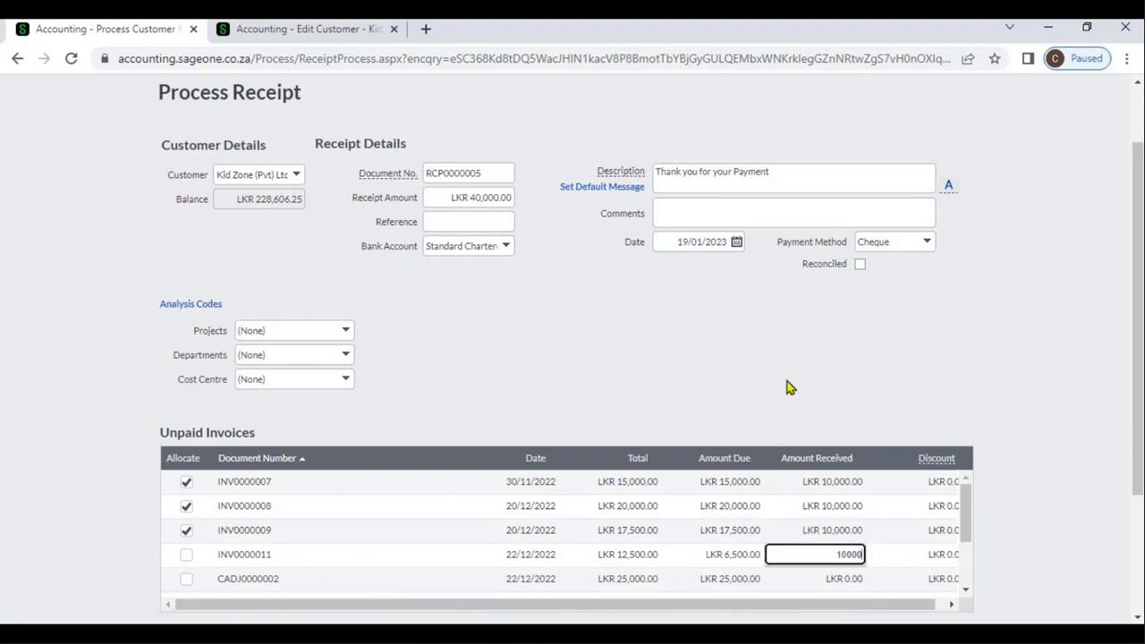
key(Tab)
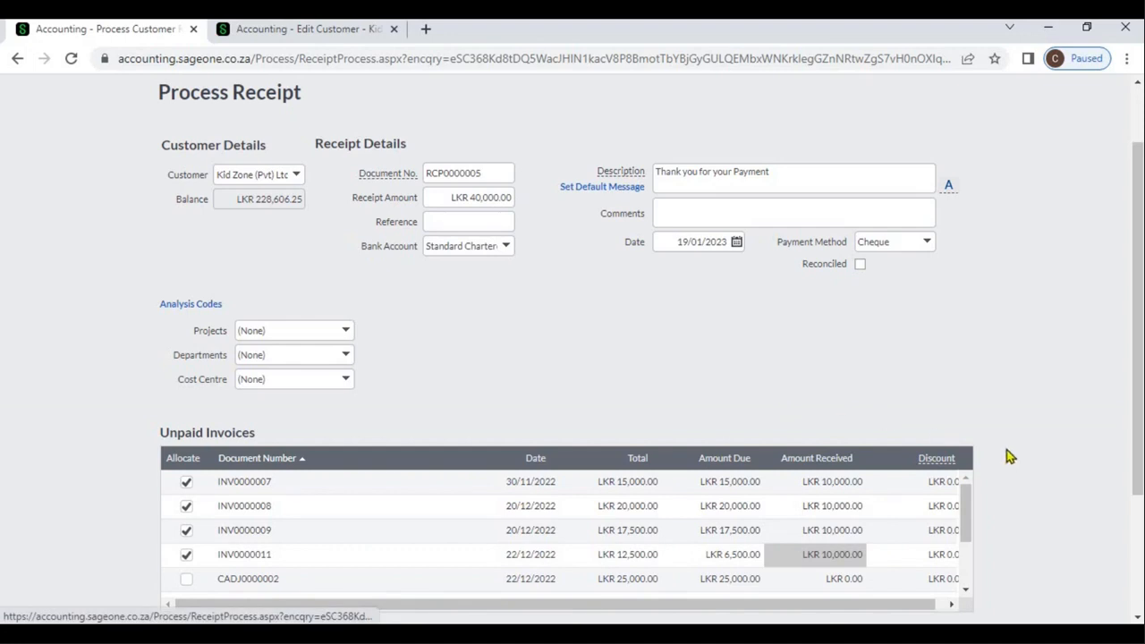
Examine the full Discount column of the unpaid invoices and the unallocated amount.
scroll(1006, 452, down, 2)
click(951, 424)
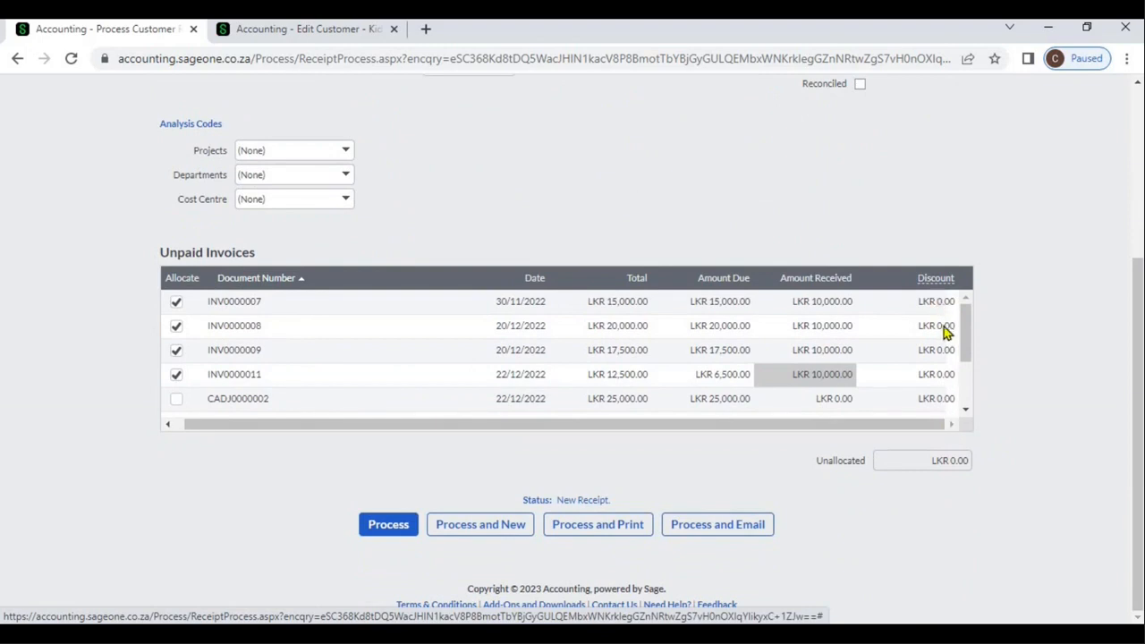
scroll(844, 299, up, 1)
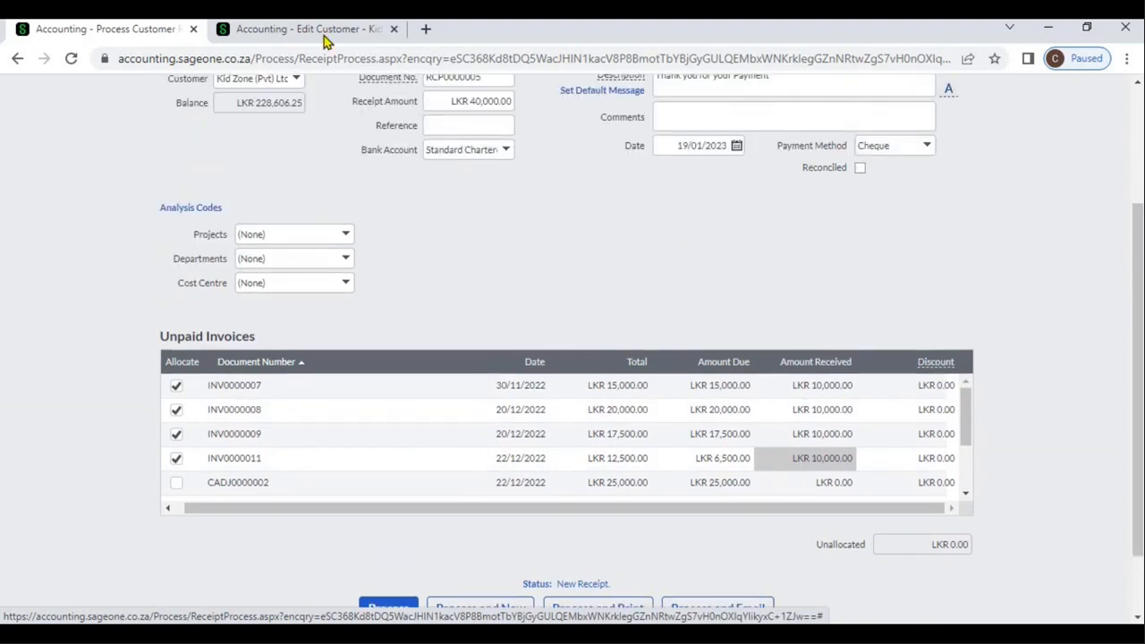
Start a new customer tax invoice in the other browser tab and examine its overall and line-item discount fields.
click(325, 36)
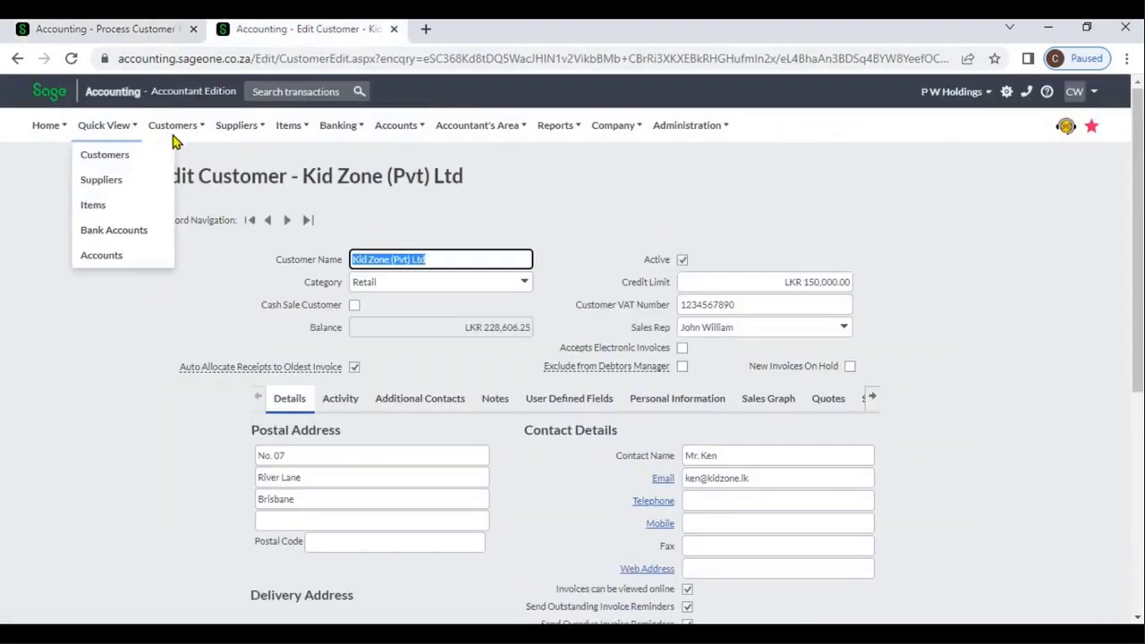
mouse_move(172, 132)
mouse_move(187, 213)
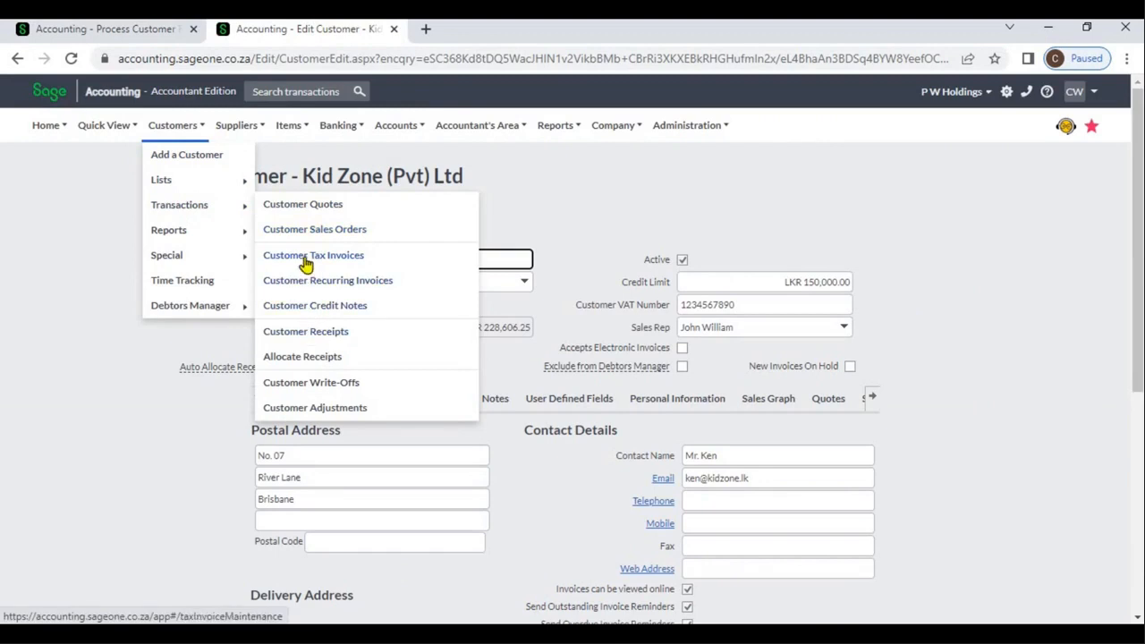
click(307, 257)
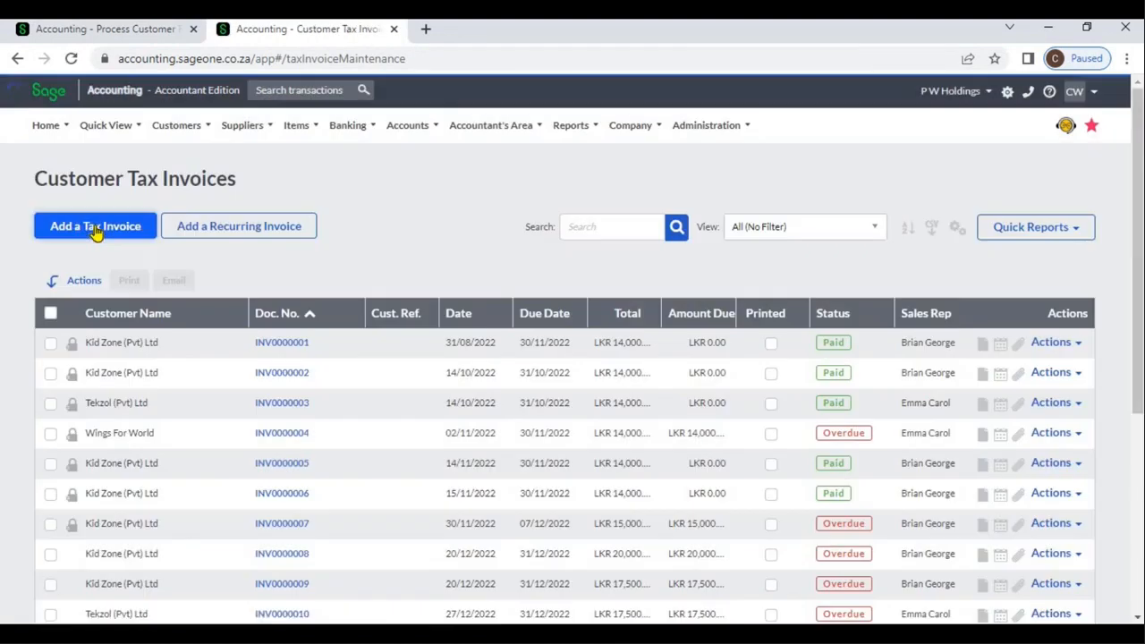
click(96, 229)
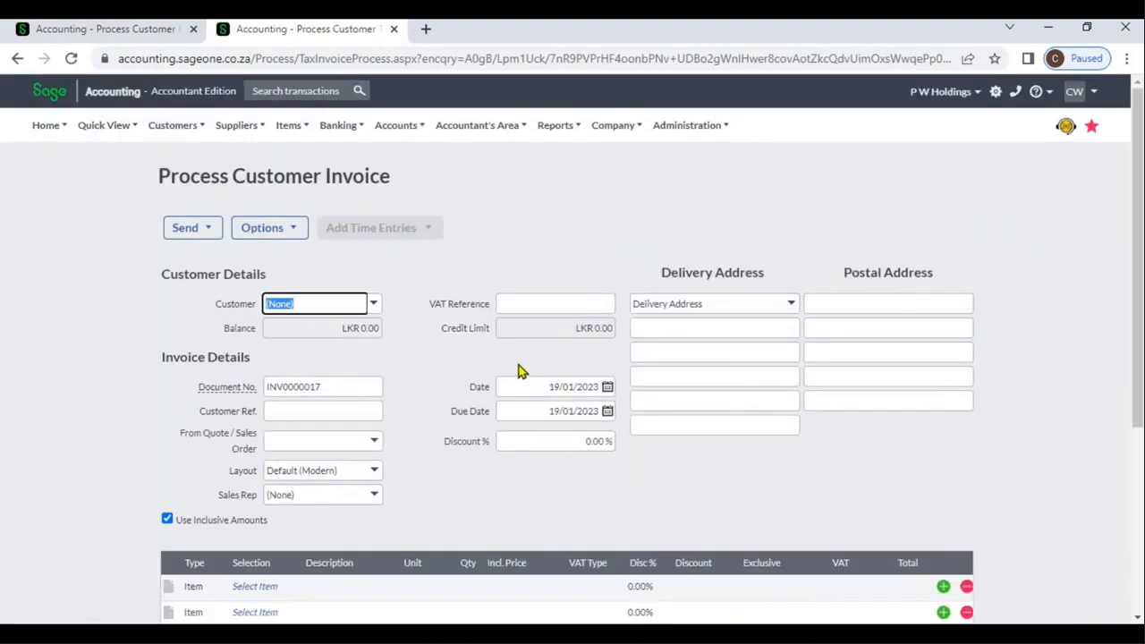
click(578, 445)
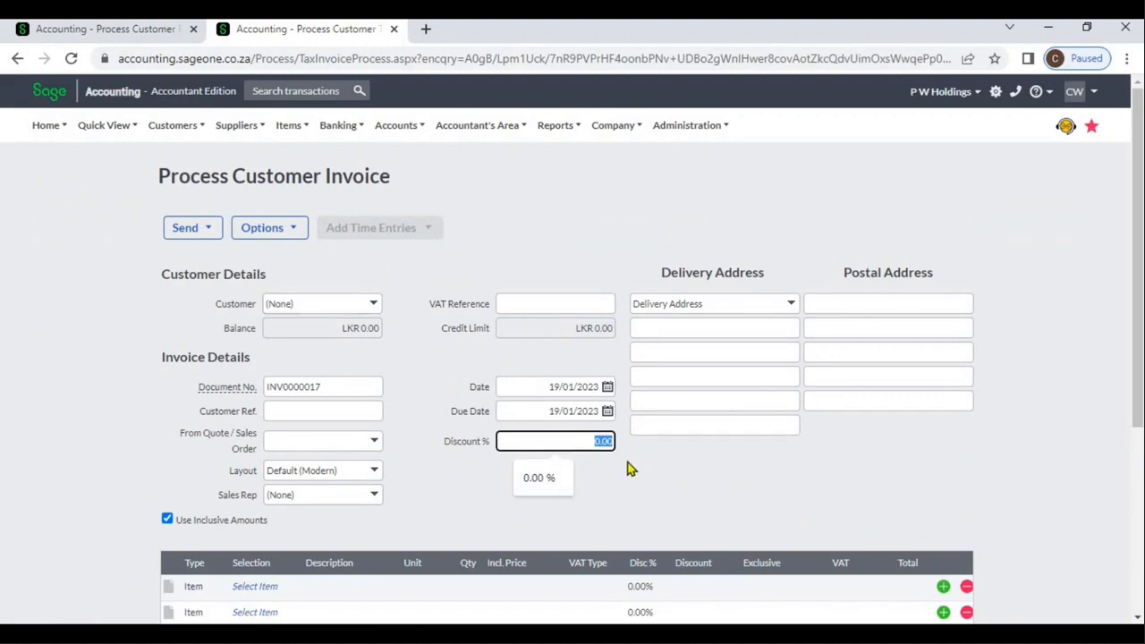
scroll(629, 468, down, 1)
click(638, 503)
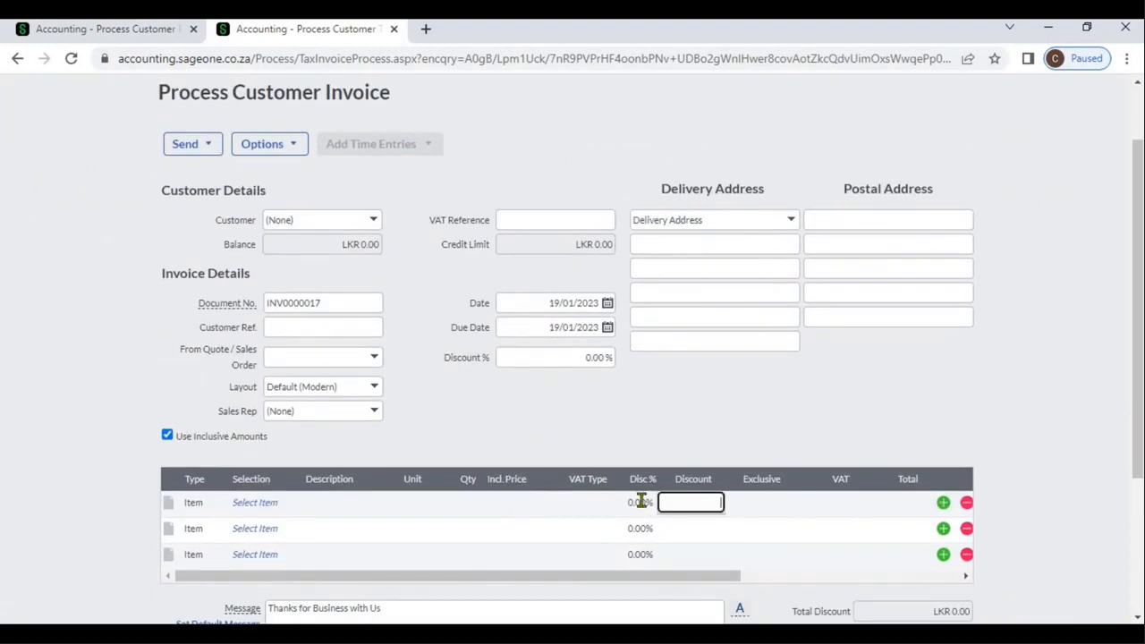
Return to the Kid Zone (Pvt) Ltd receipt and enter a LKR 50.00 discount for the second unpaid invoice.
click(125, 34)
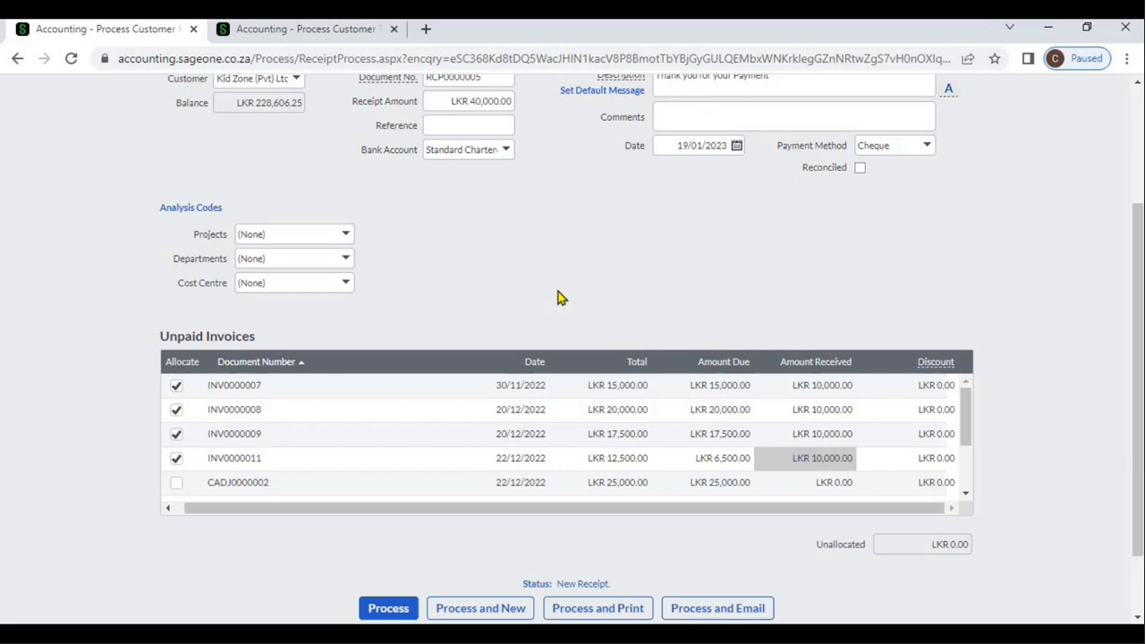
click(935, 394)
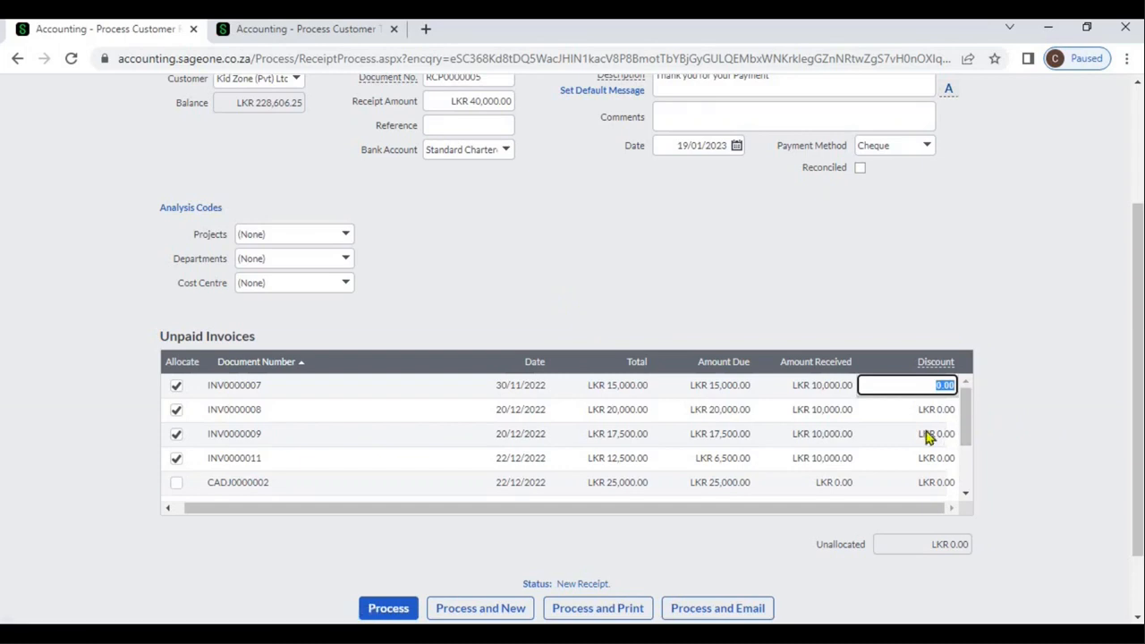
key(Tab)
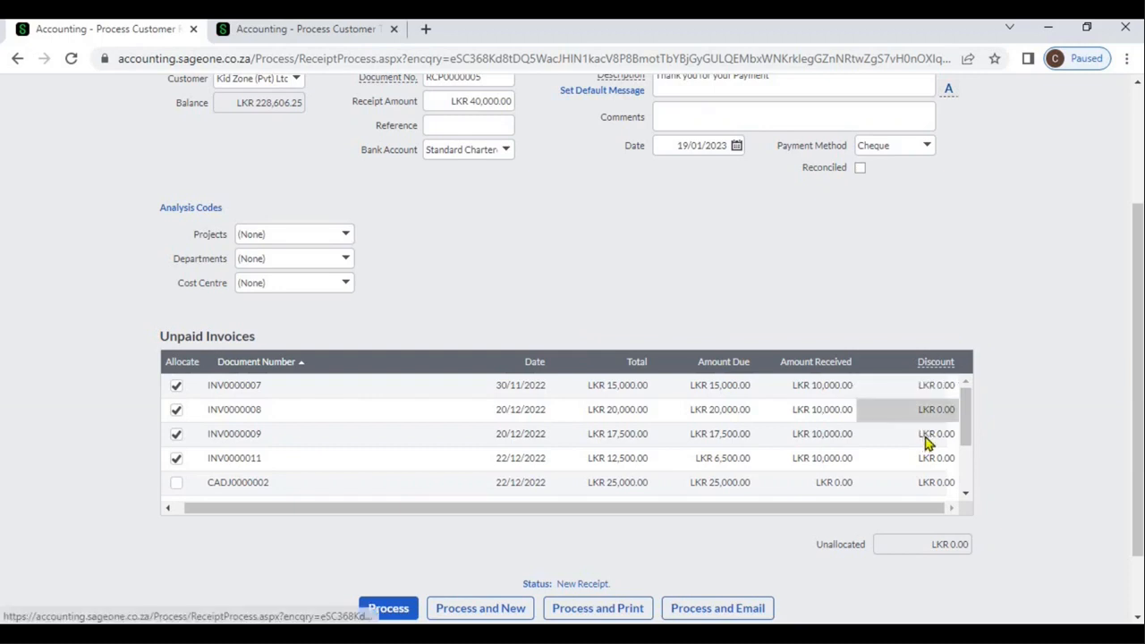
text(5)
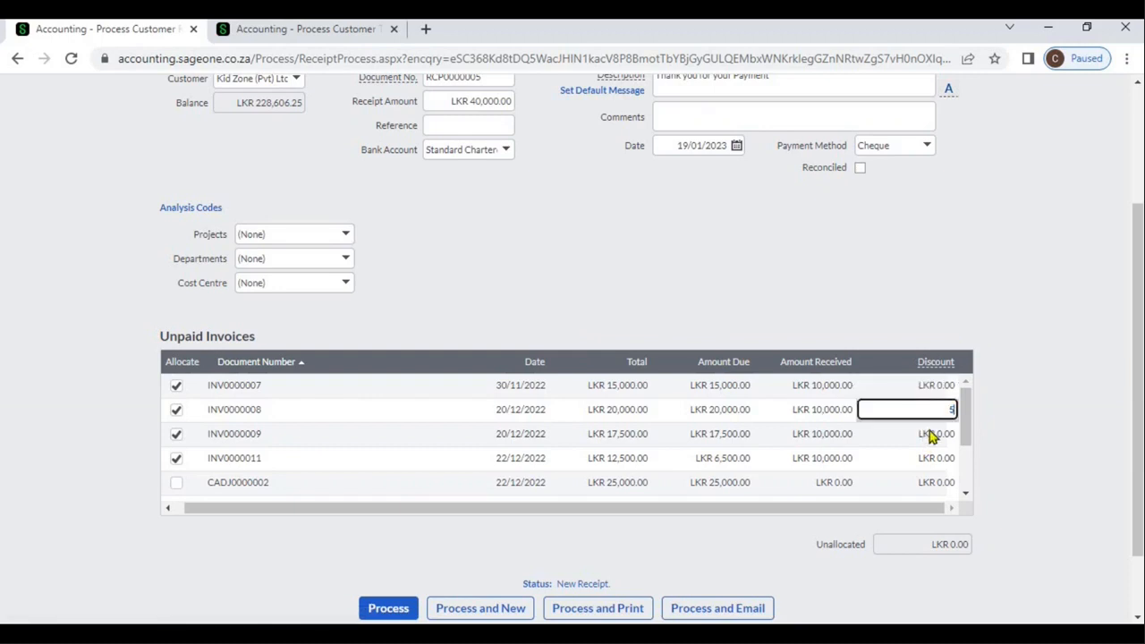
key(Return)
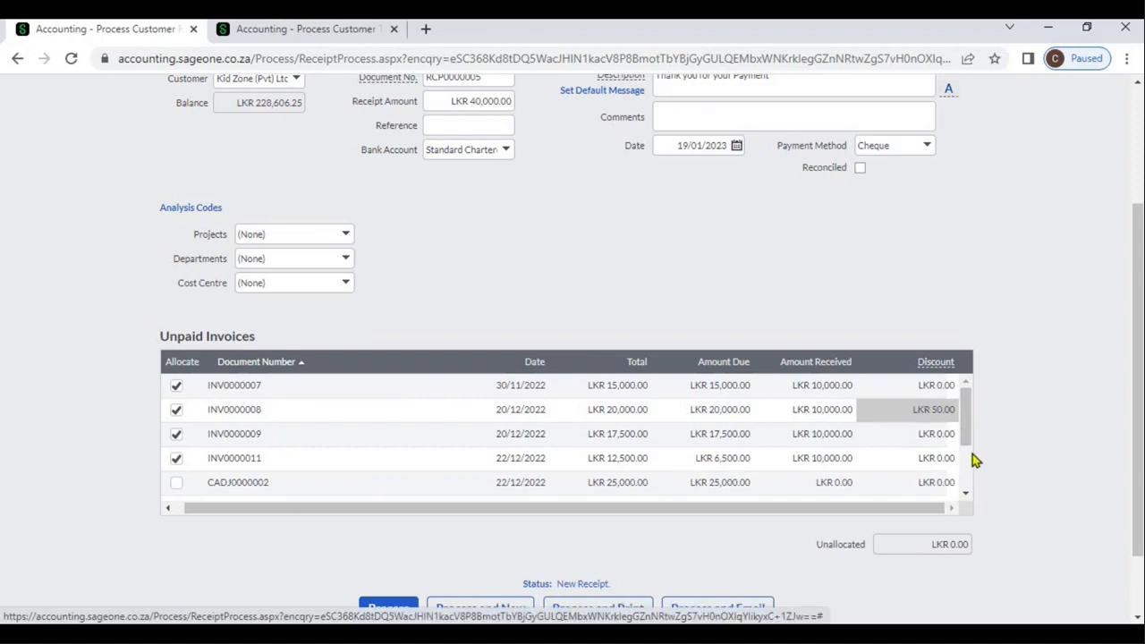
Review the remaining unpaid invoices and the receipt's processing options, including Process and Print.
scroll(968, 456, down, 2)
scroll(416, 535, down, 2)
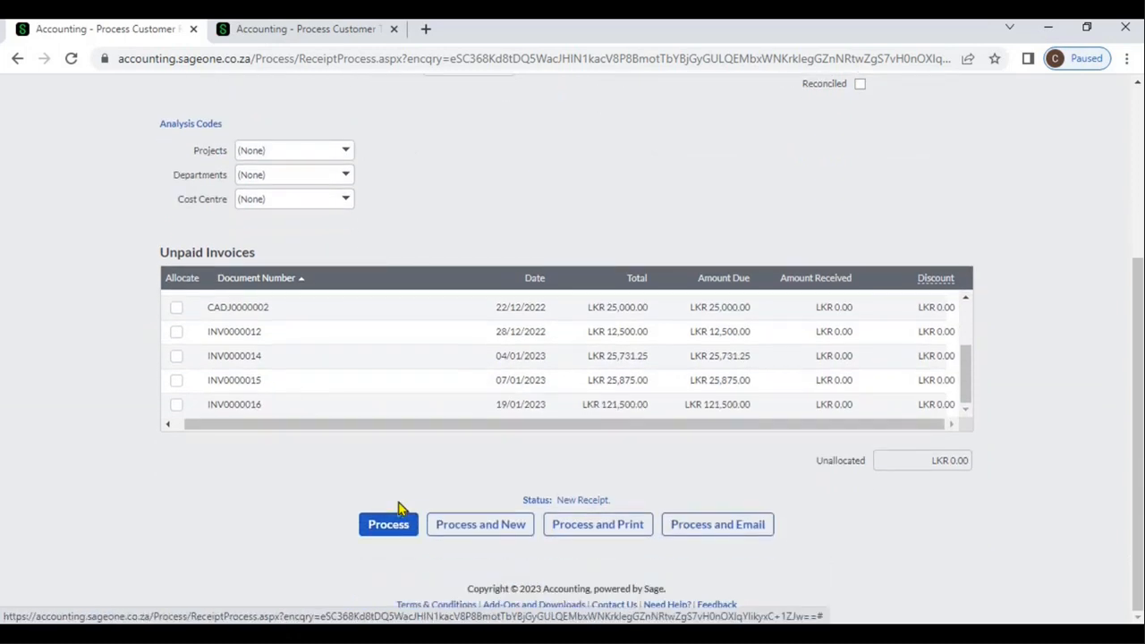
scroll(401, 508, up, 3)
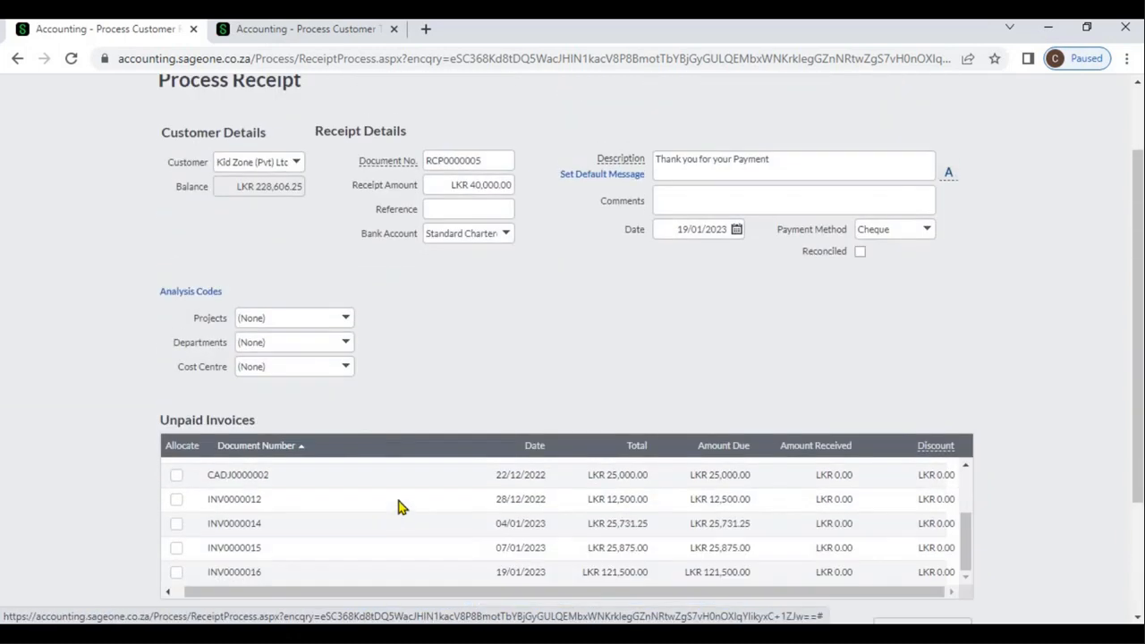
scroll(398, 505, down, 3)
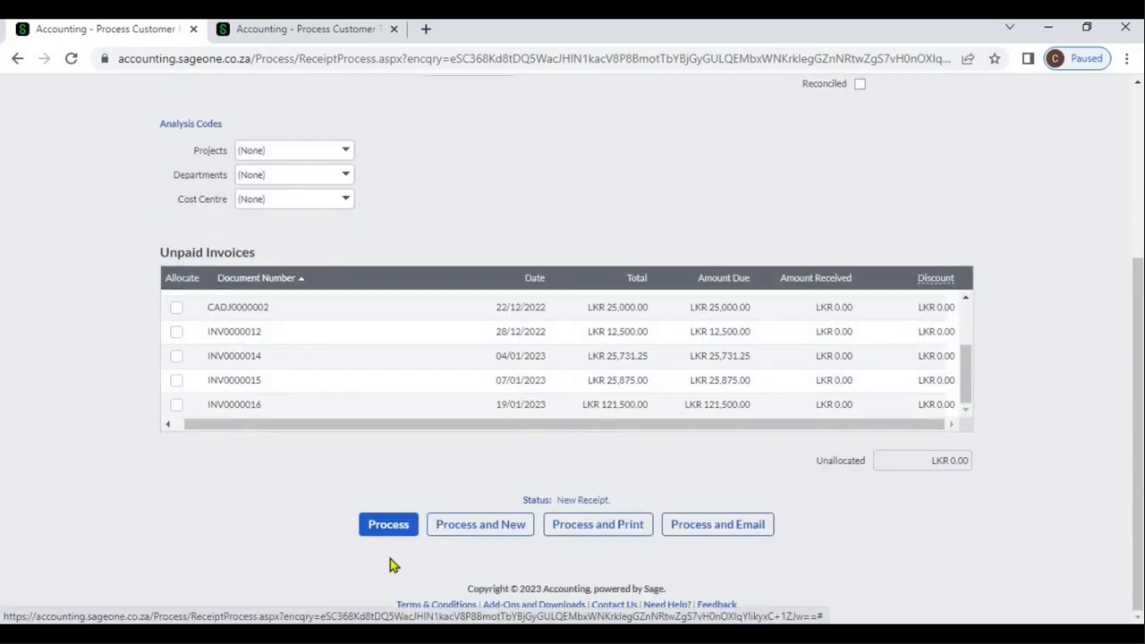
click(577, 529)
Open the Customer Tax Invoices list, discarding the unsaved Kid Zone (Pvt) Ltd receipt.
scroll(654, 463, up, 5)
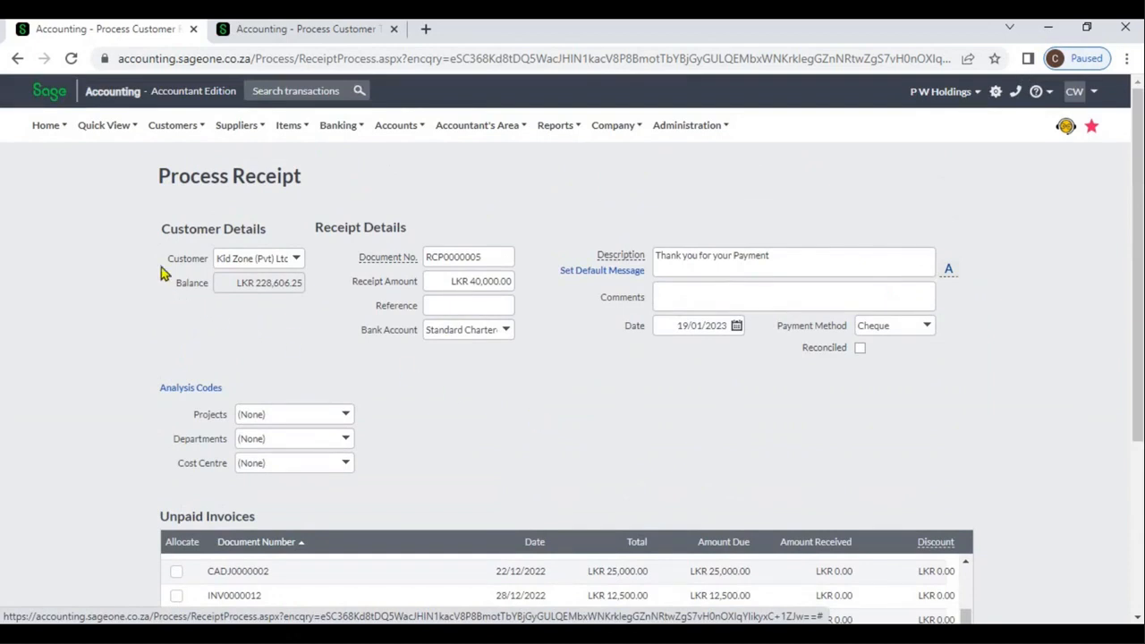
click(170, 134)
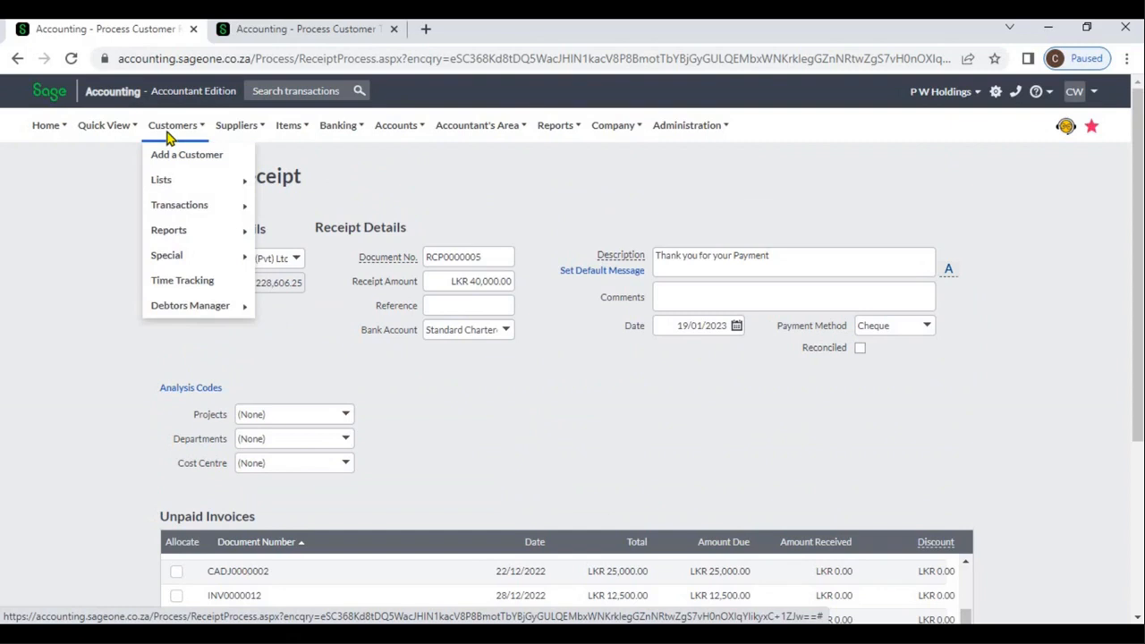
mouse_move(187, 209)
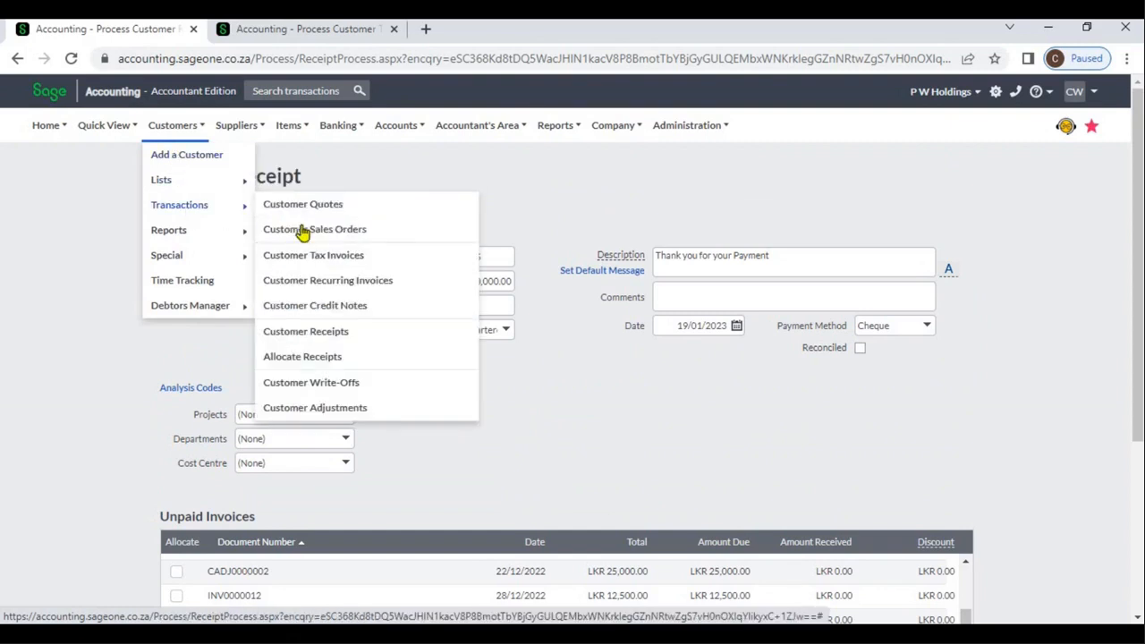
click(312, 257)
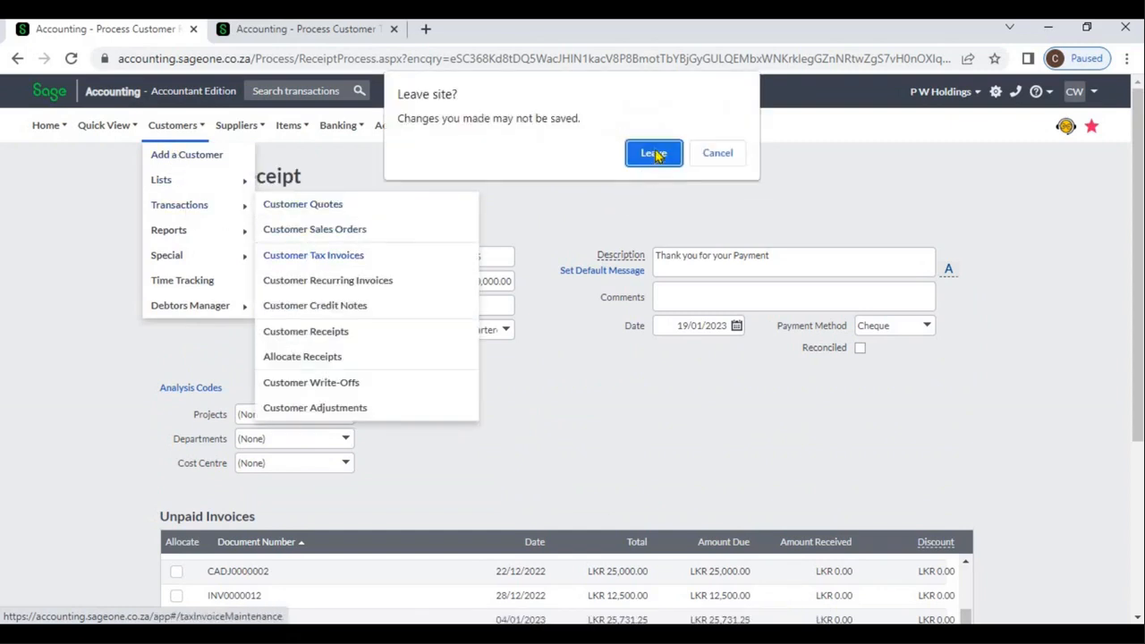
click(654, 154)
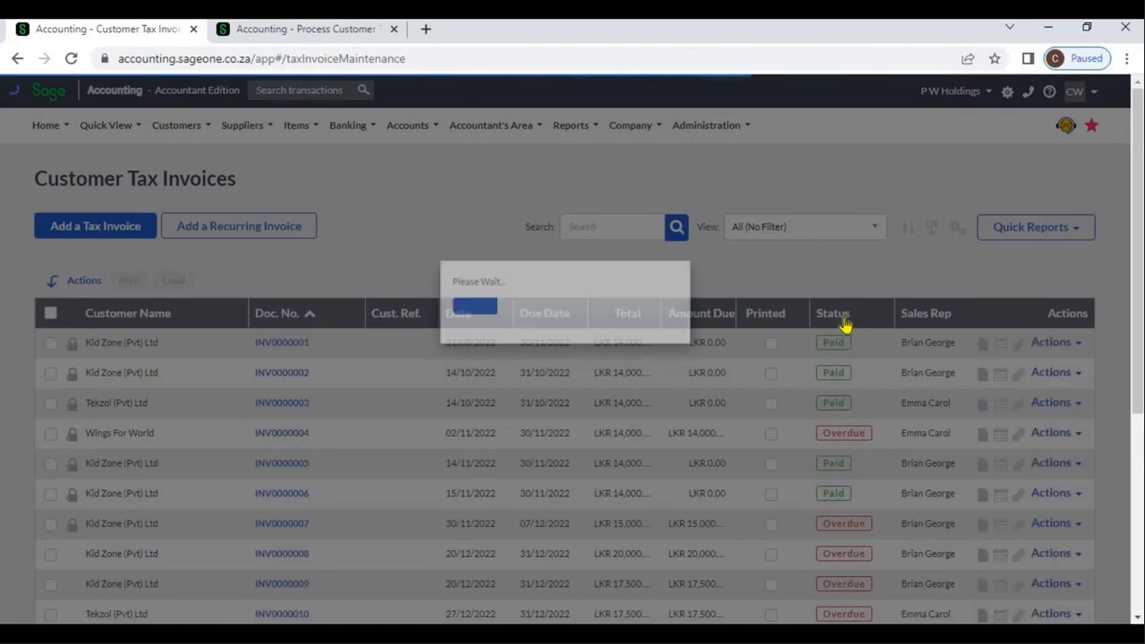
Create a receipt directly from the overdue Wings For World tax invoice and review its allocation.
scroll(874, 349, down, 1)
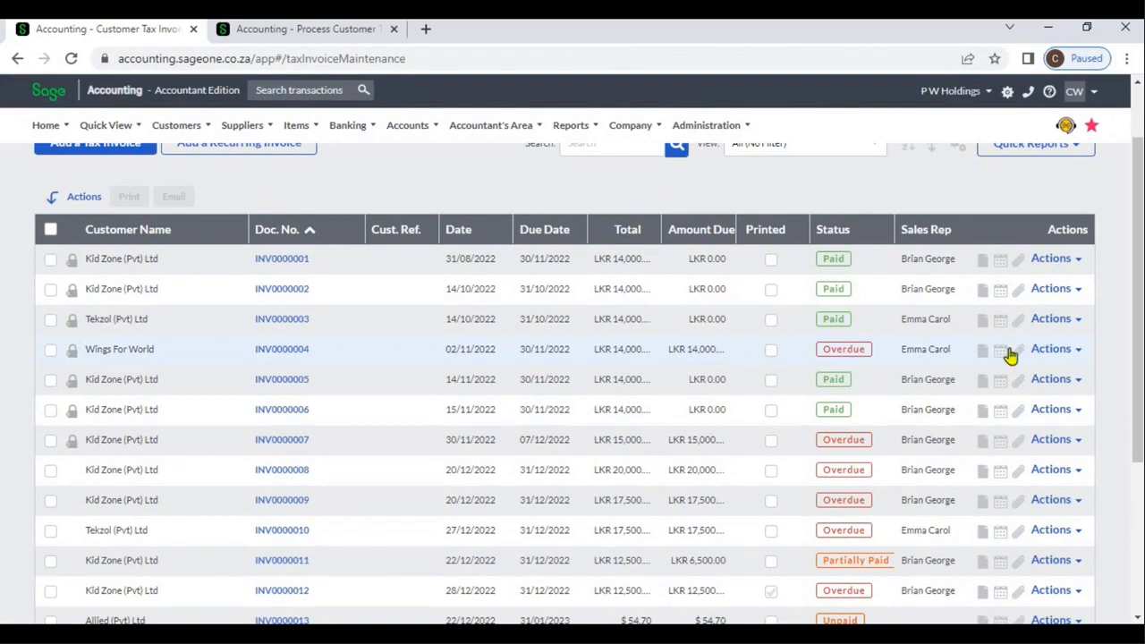
click(1082, 350)
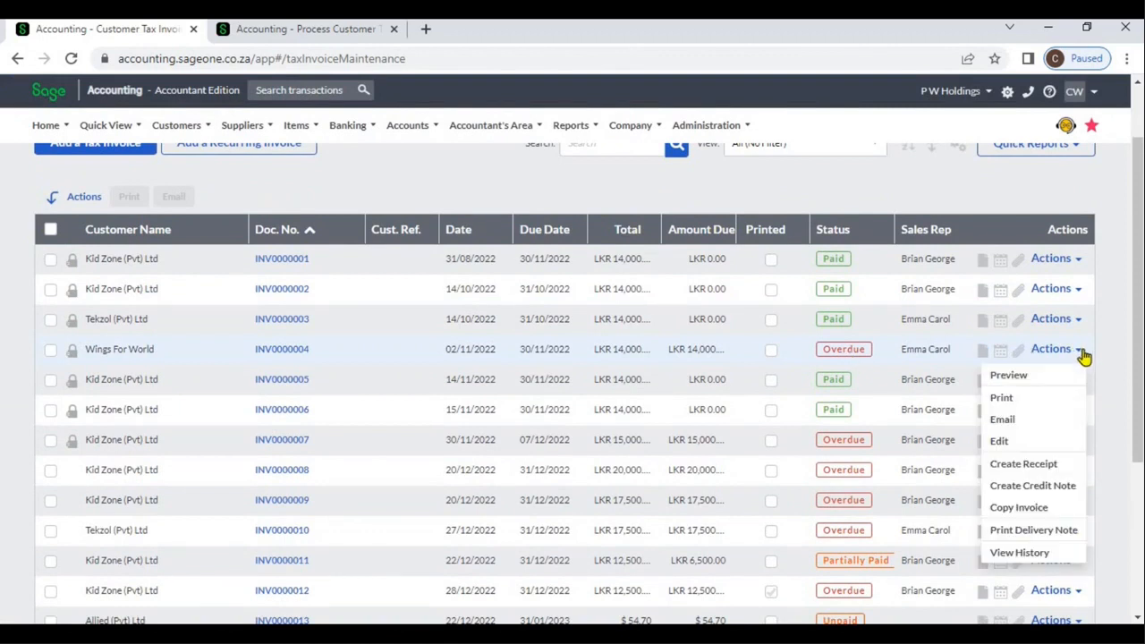
click(1063, 472)
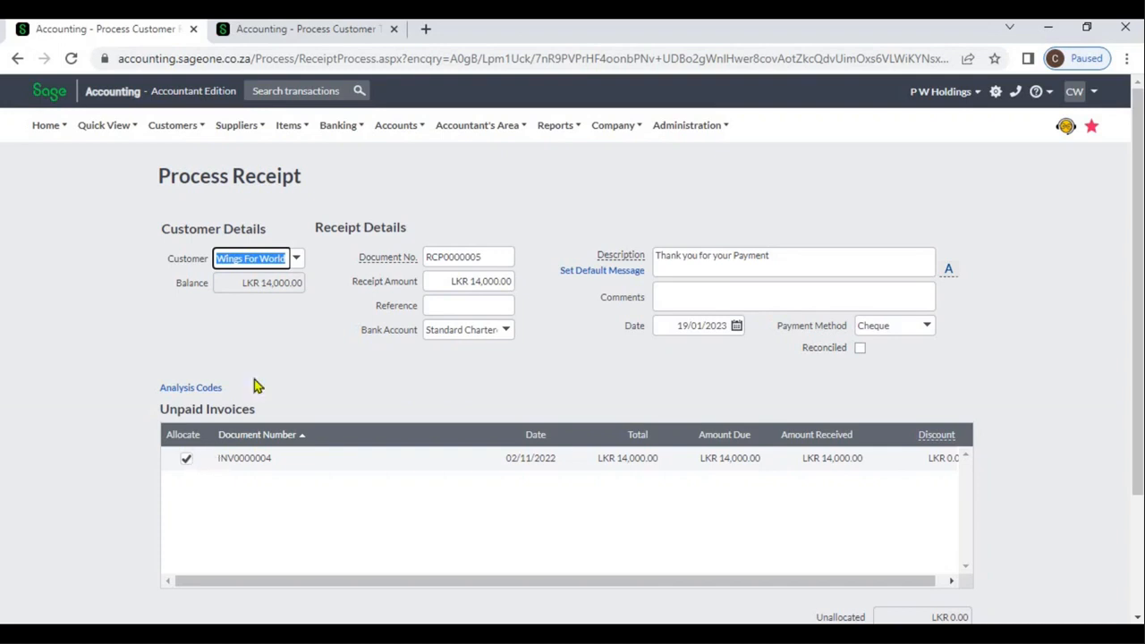
scroll(417, 353, down, 1)
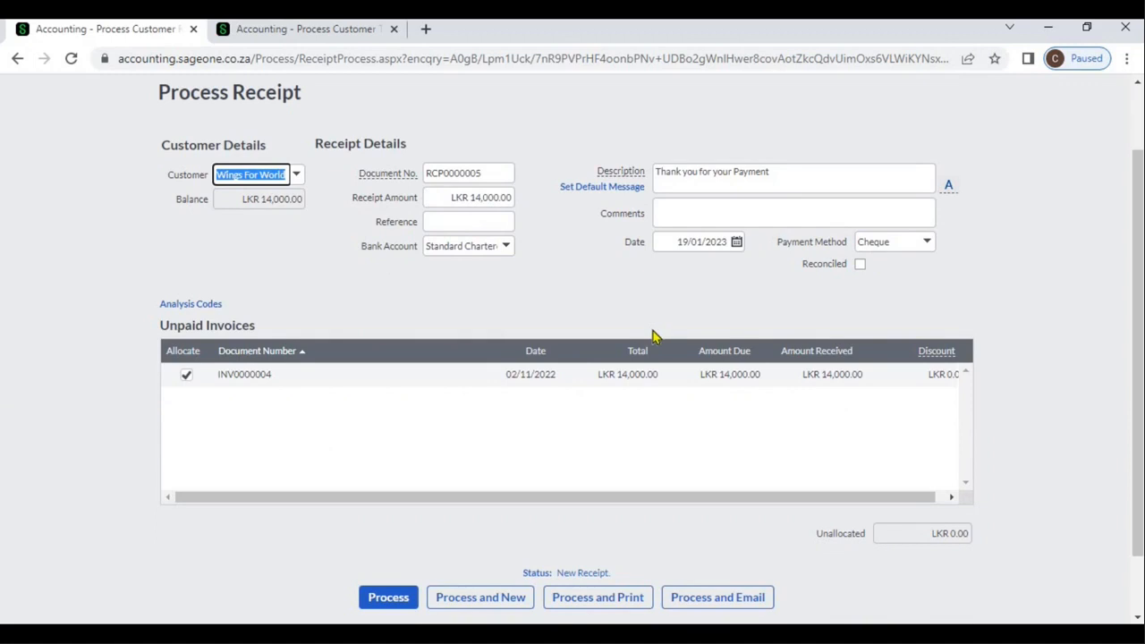
scroll(435, 489, down, 1)
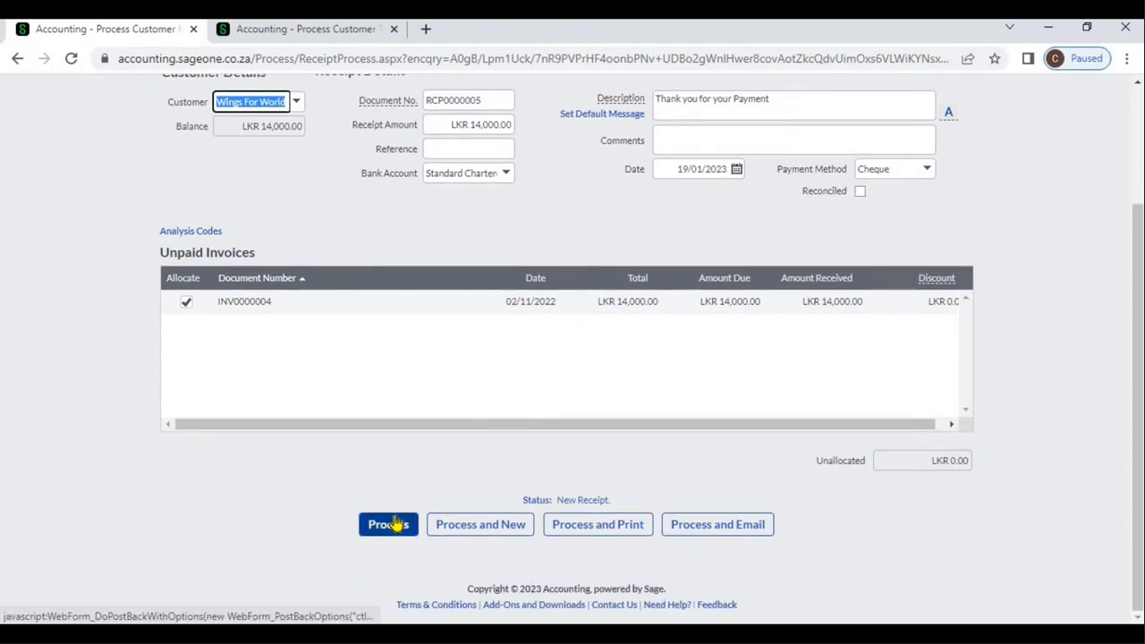
Open the Customer Receipts list, discarding the unsaved Wings For World receipt.
click(394, 524)
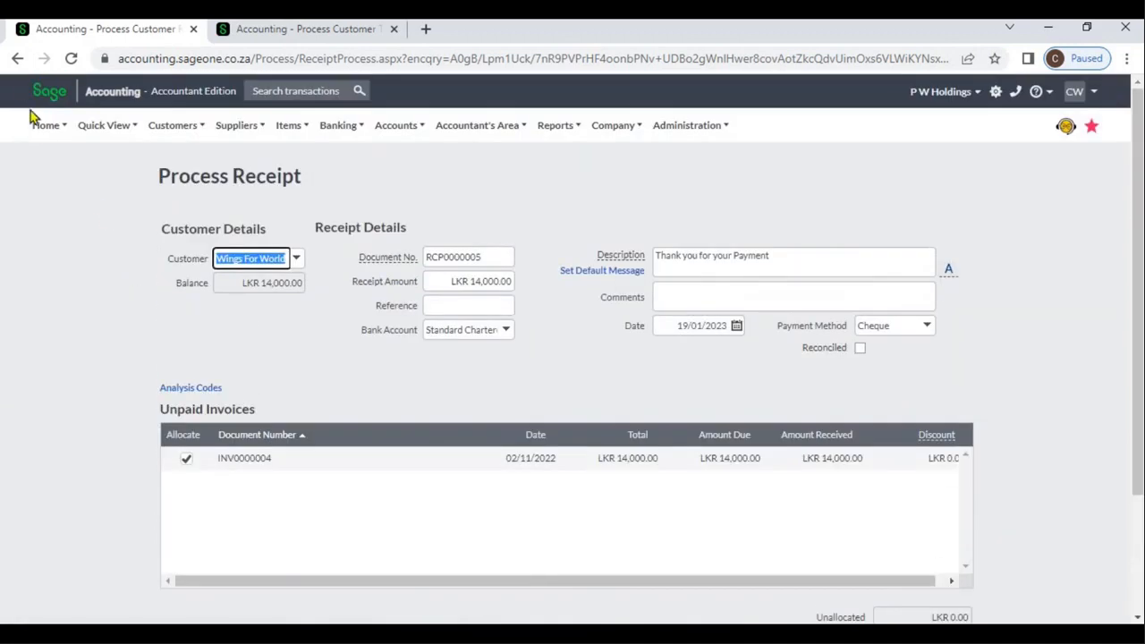
mouse_move(173, 125)
mouse_move(197, 217)
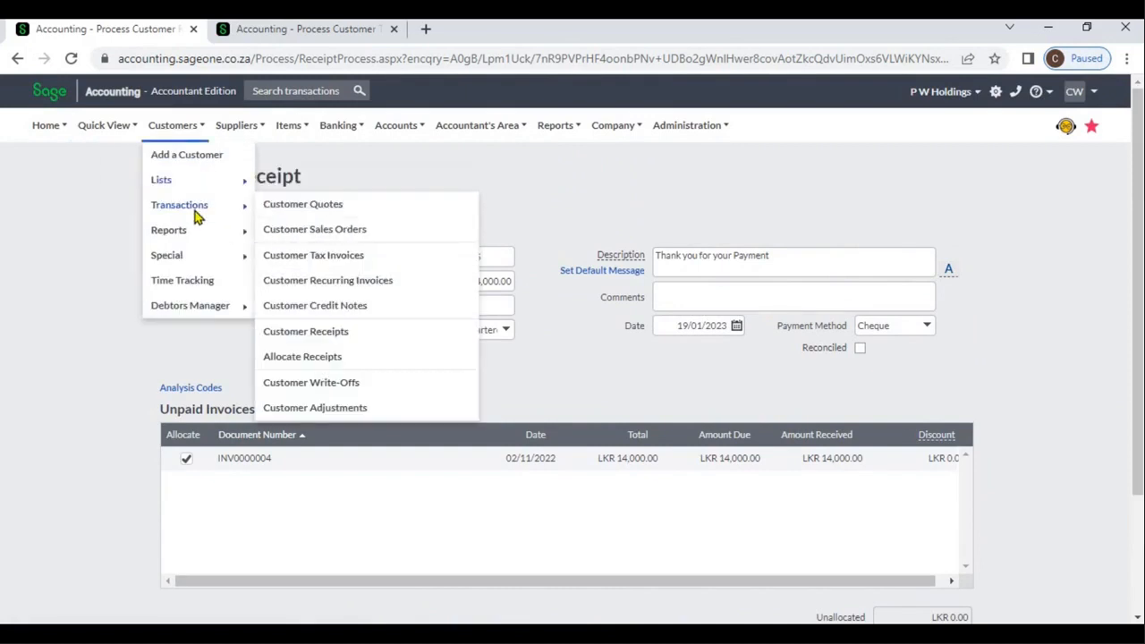
click(349, 328)
click(640, 153)
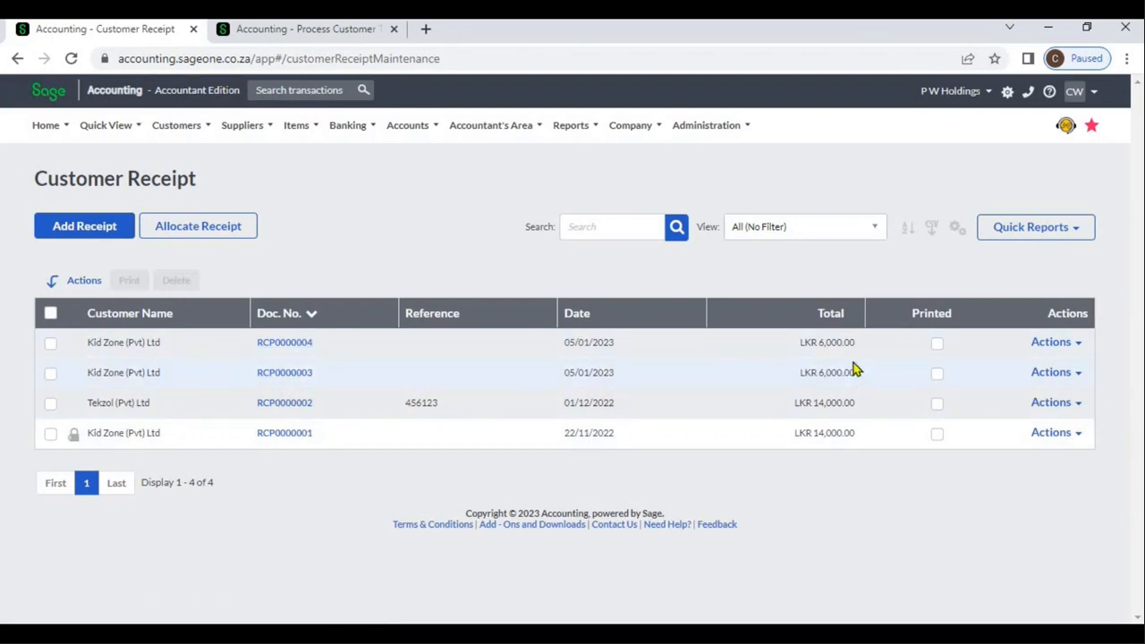
Search the customer receipts for "tek" and clear the search to list all receipts again.
click(642, 223)
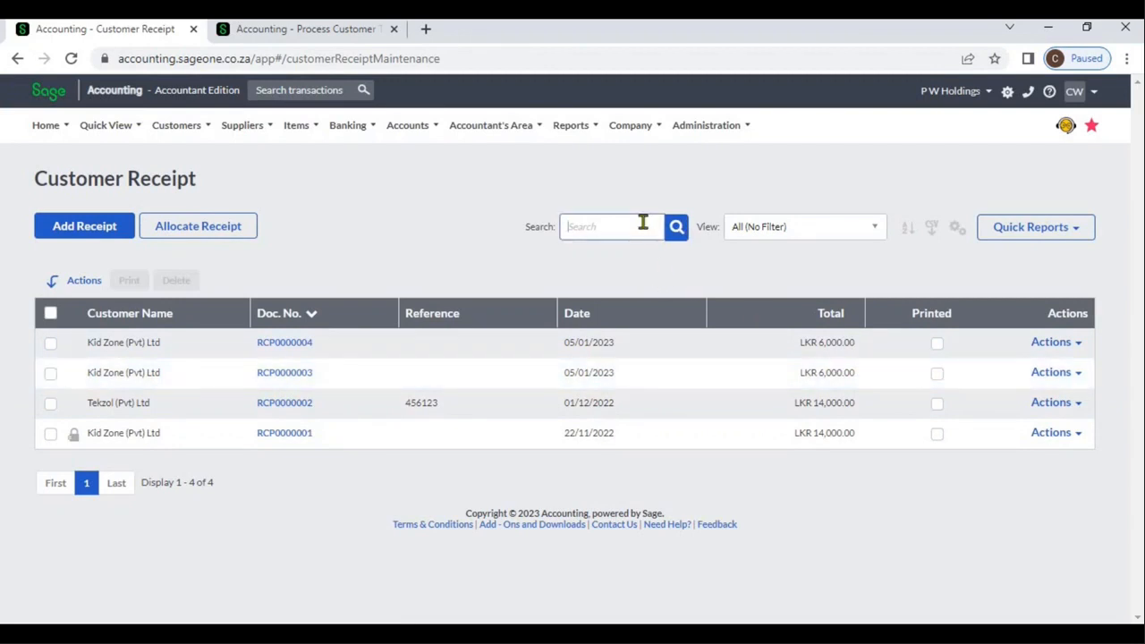
text(tek)
click(678, 229)
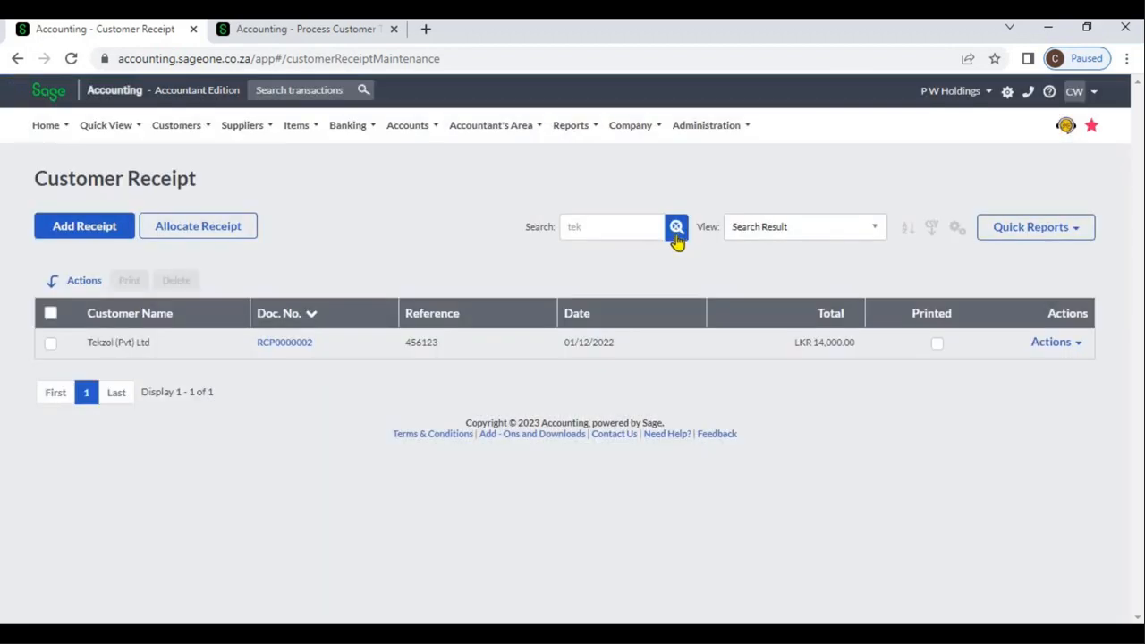
click(677, 234)
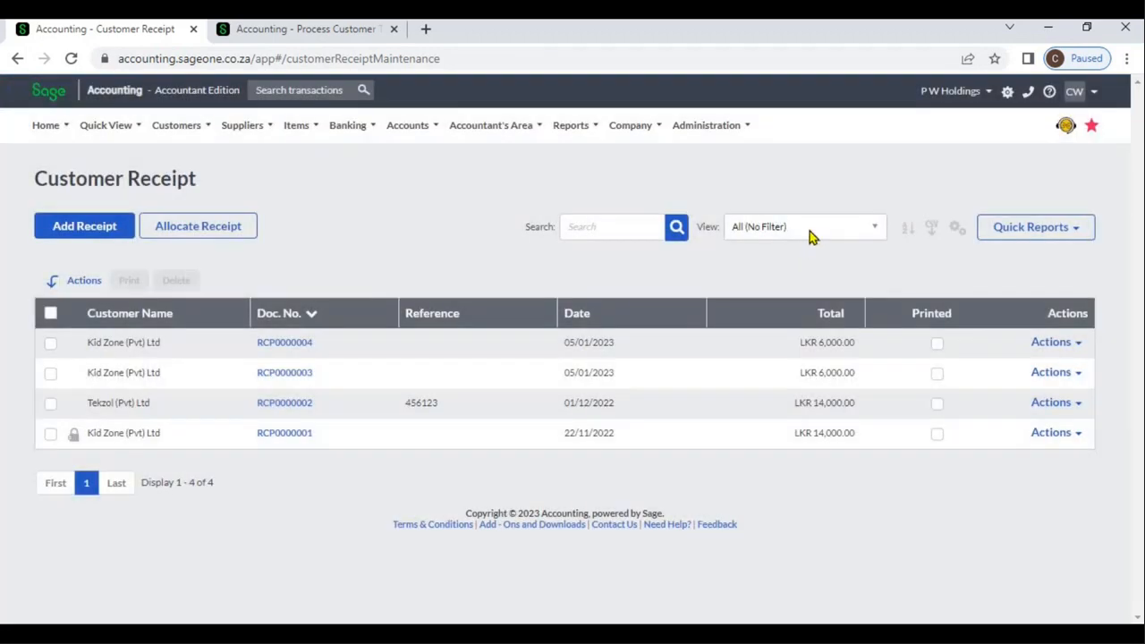
Filter the receipts by Money received this month and reset the view to All (No Filter).
click(810, 231)
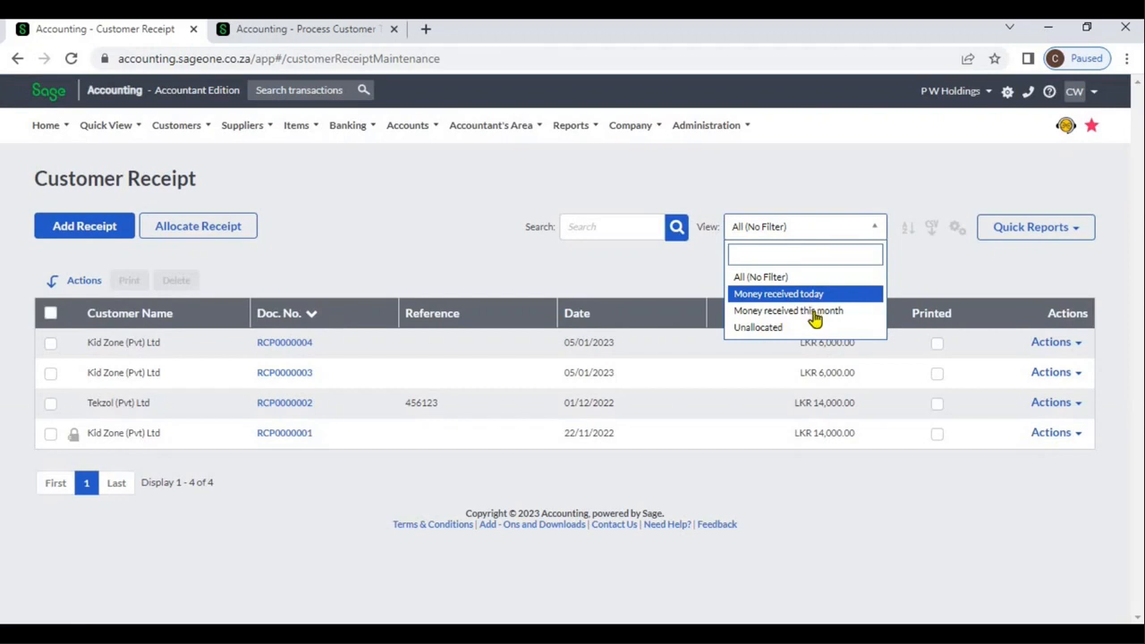
click(817, 318)
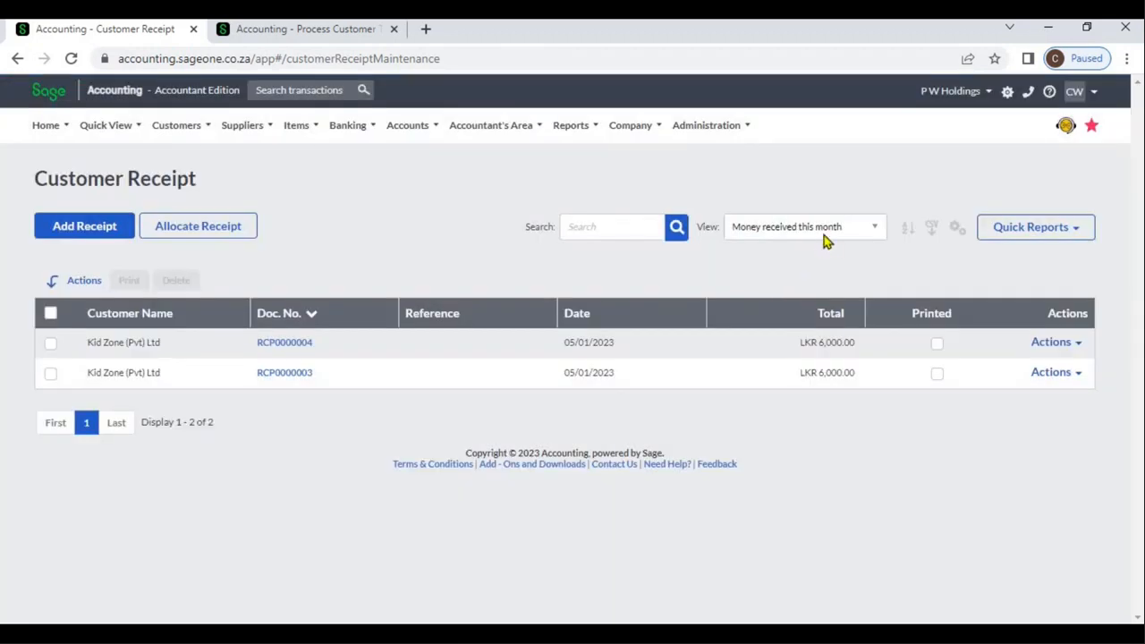
click(825, 236)
click(803, 275)
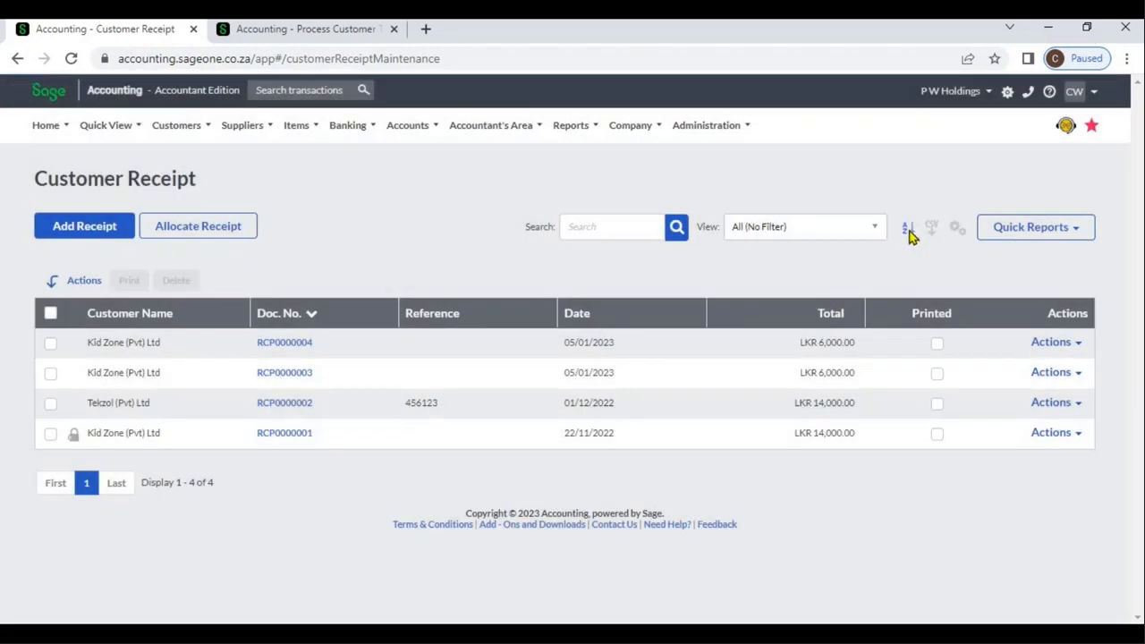
Add a second level in Multi Column Sorting and check the column choices, cancelling without applying a sort.
click(909, 232)
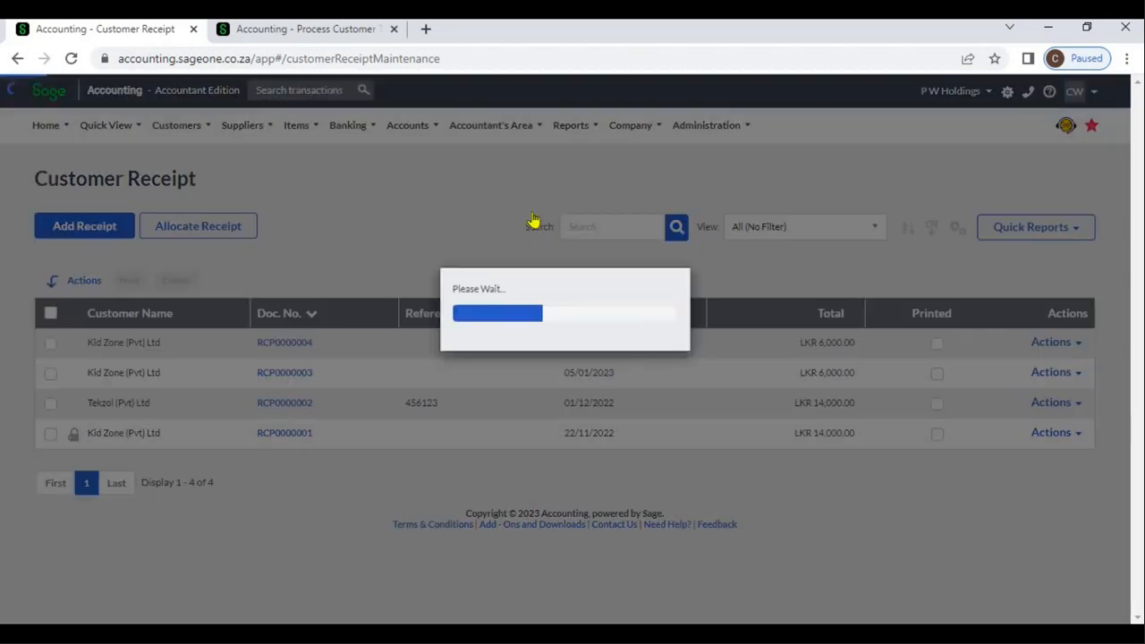
click(501, 183)
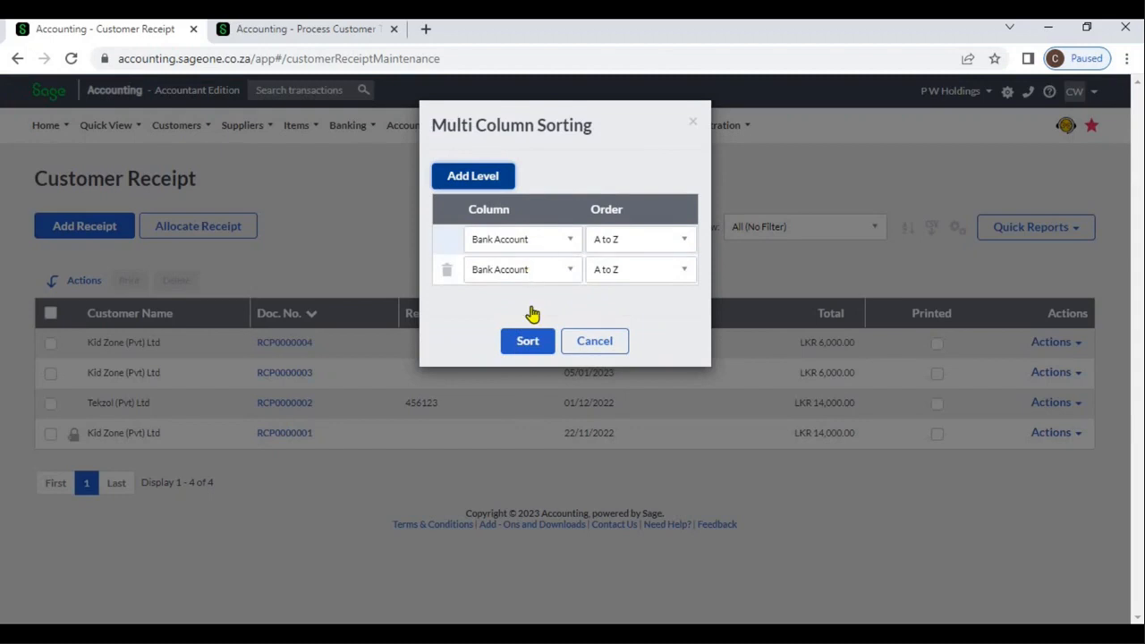
click(523, 239)
click(512, 337)
click(575, 349)
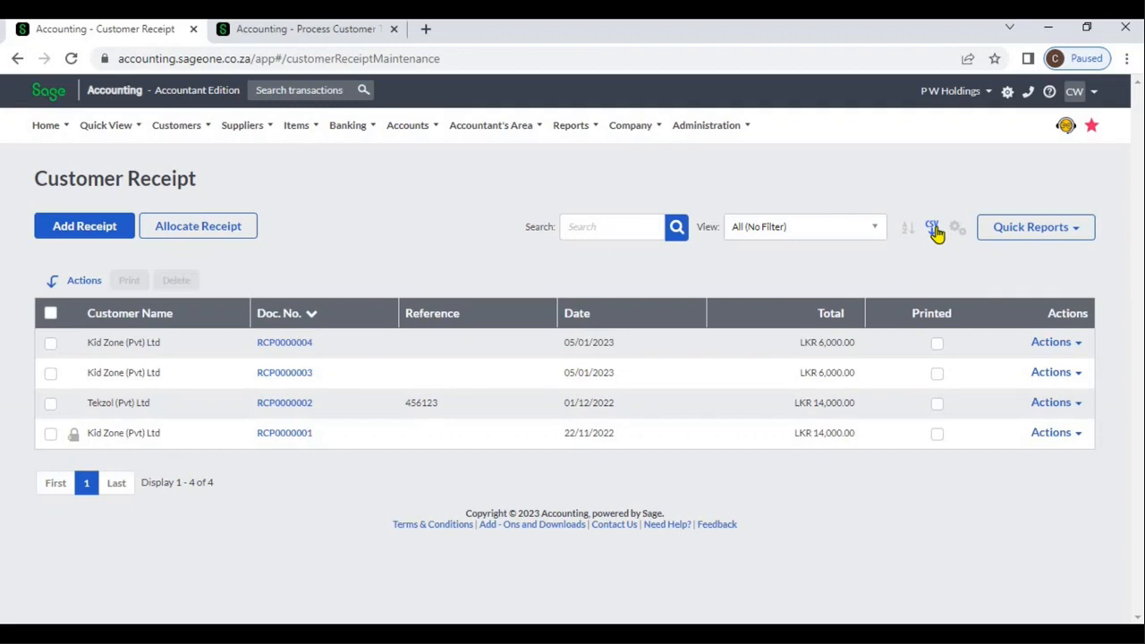
Add the Bank Account column to the receipts grid and toggle the document number sort to ascending and back to descending.
click(958, 230)
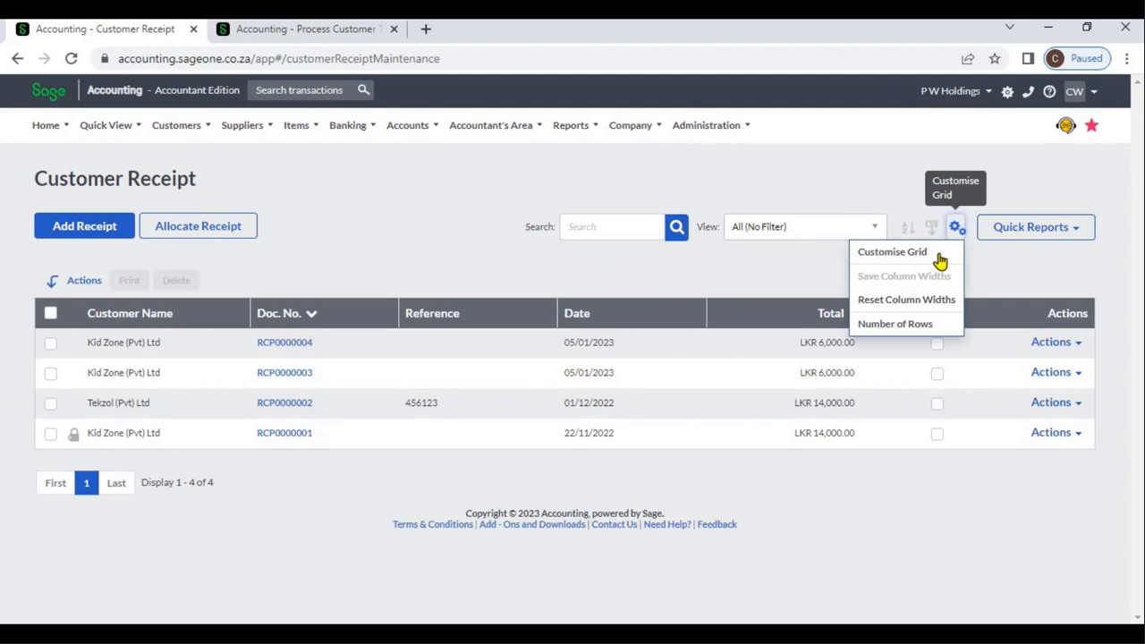
click(941, 257)
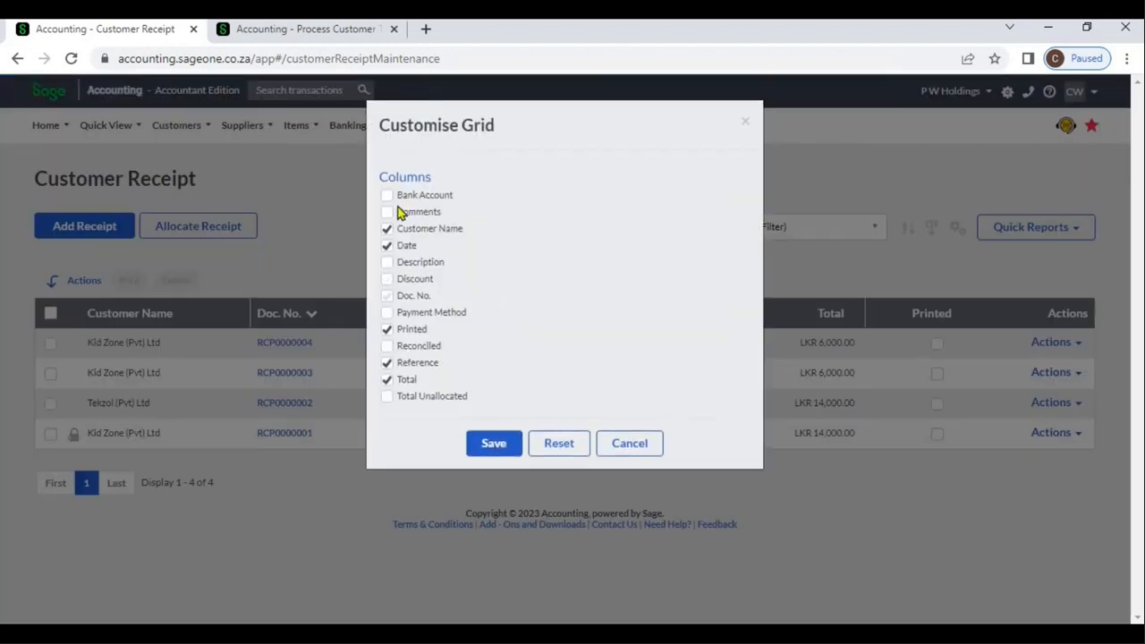
click(387, 196)
click(493, 445)
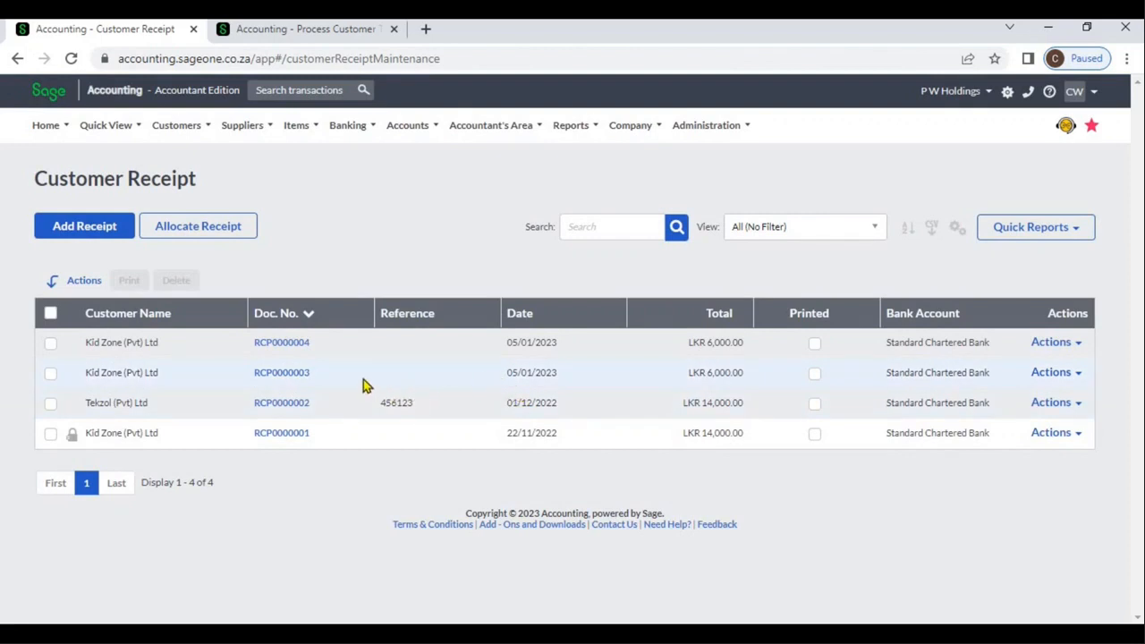
click(323, 319)
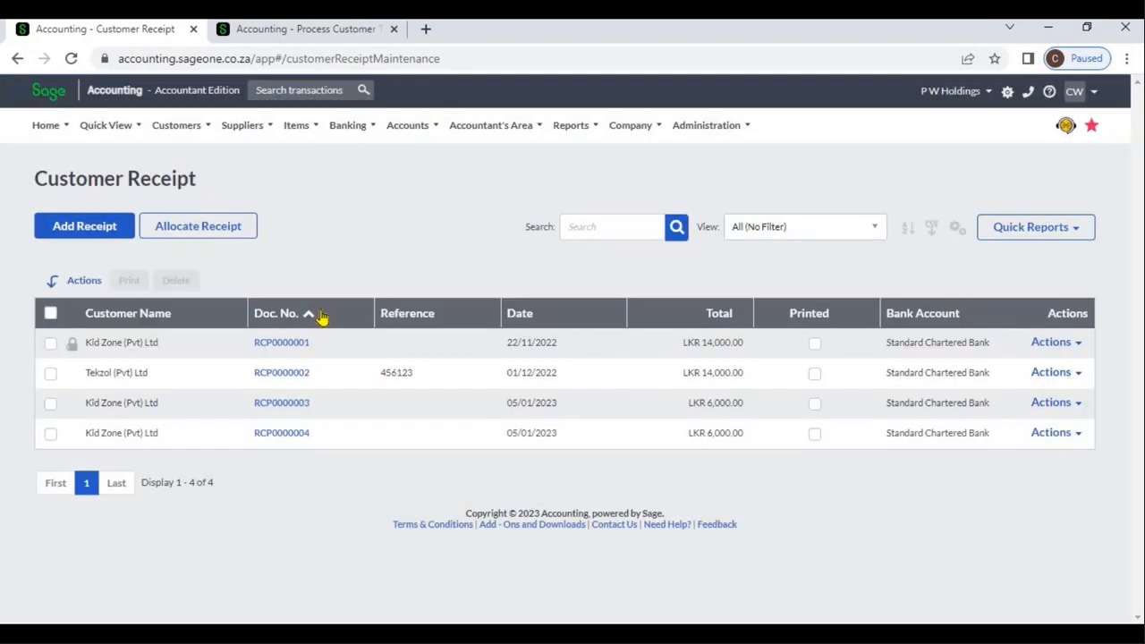
click(323, 315)
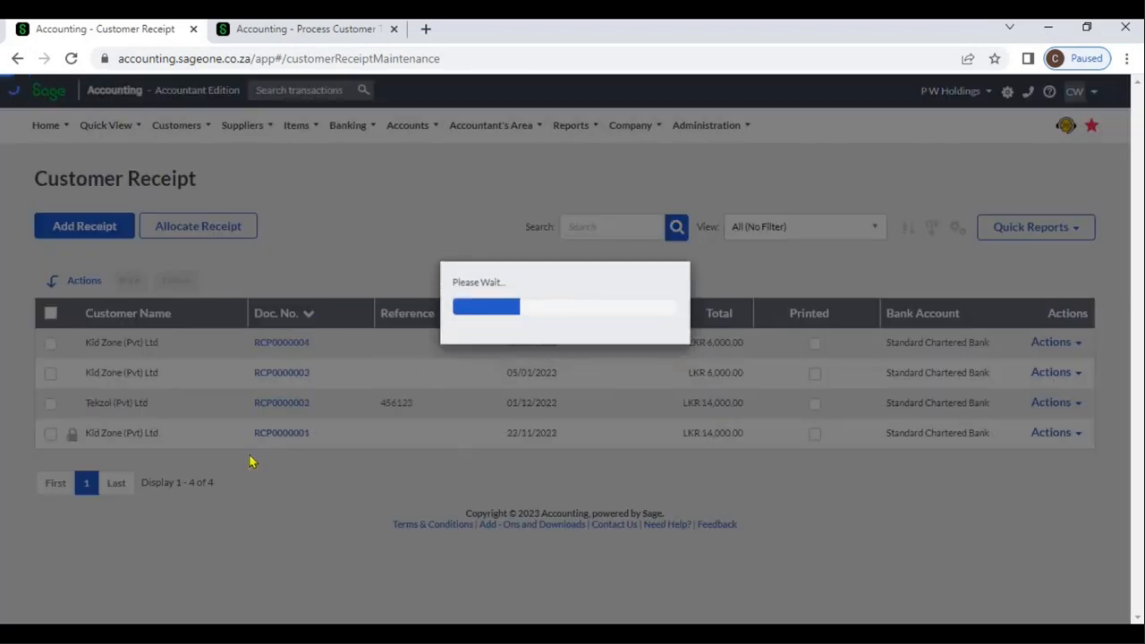